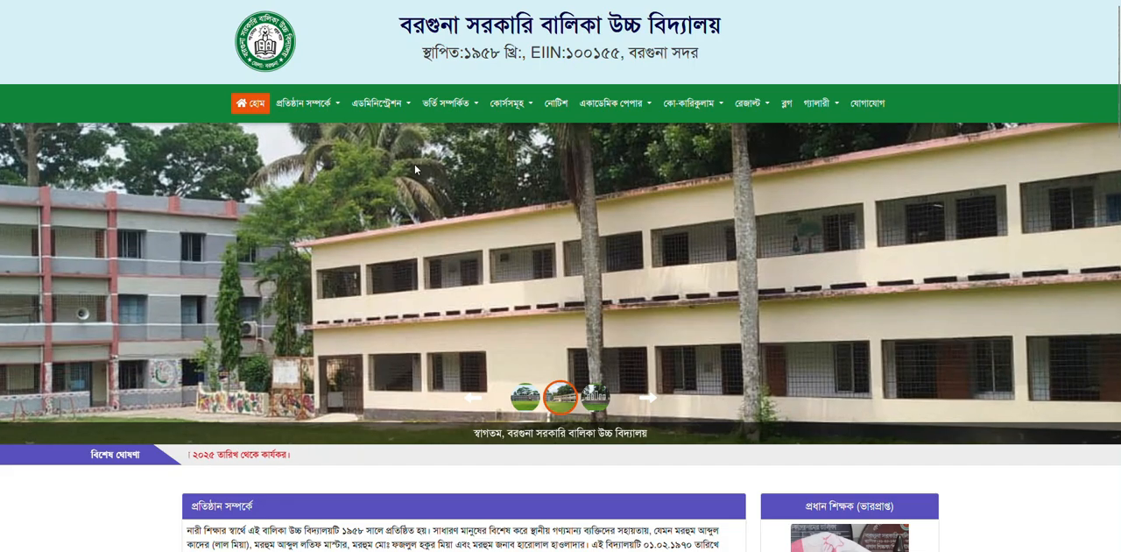
- Browse the school website's home page, its teachers page and the institution's aims and objectives entry
{"action": "scroll", "coordinate": [444, 226], "scroll_direction": "down", "scroll_amount": 3}
{"action": "scroll", "coordinate": [441, 234], "scroll_direction": "down", "scroll_amount": 8}
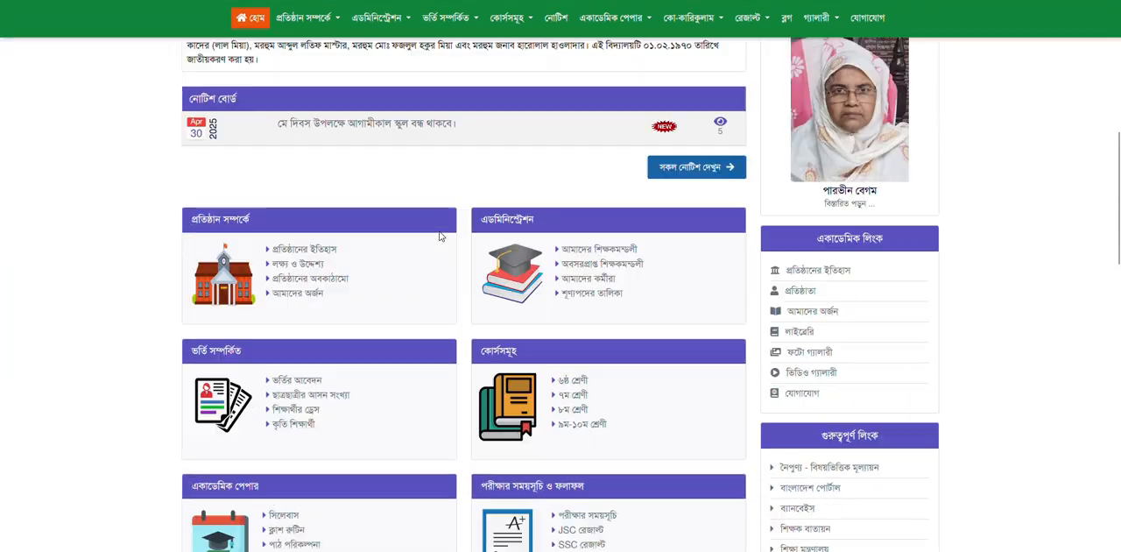
{"action": "scroll", "coordinate": [440, 231], "scroll_direction": "up", "scroll_amount": 8}
{"action": "scroll", "coordinate": [439, 224], "scroll_direction": "up", "scroll_amount": 5}
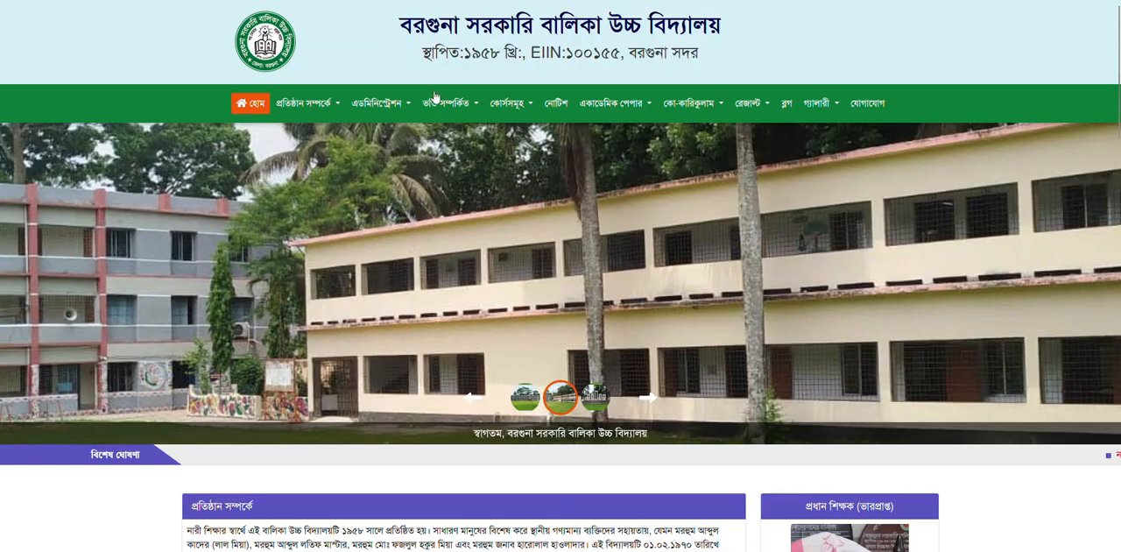
{"action": "left_click", "coordinate": [377, 103]}
{"action": "left_click", "coordinate": [375, 157]}
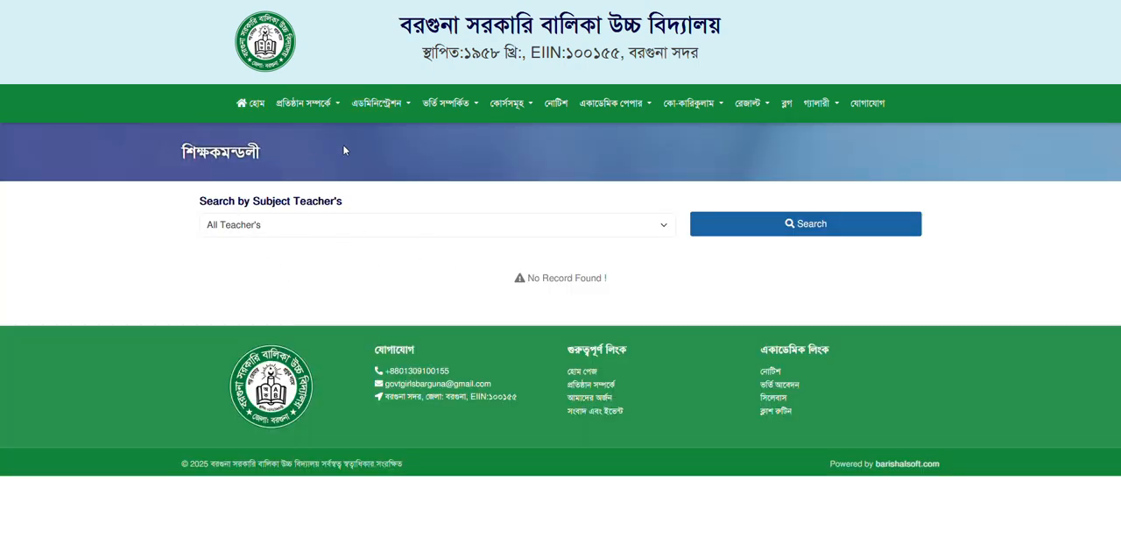
{"action": "left_click", "coordinate": [296, 103]}
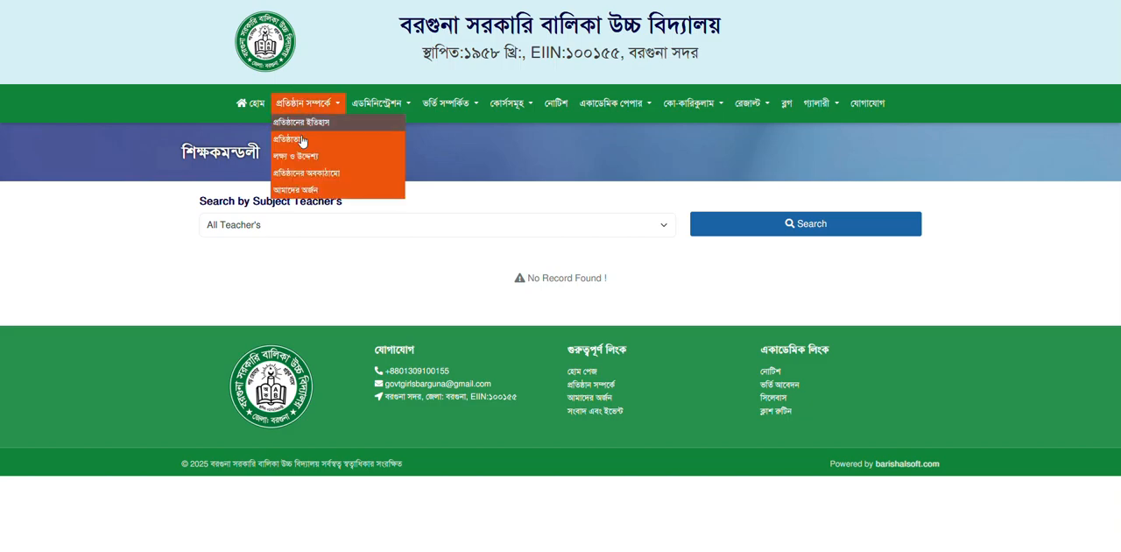
{"action": "left_click", "coordinate": [301, 156]}
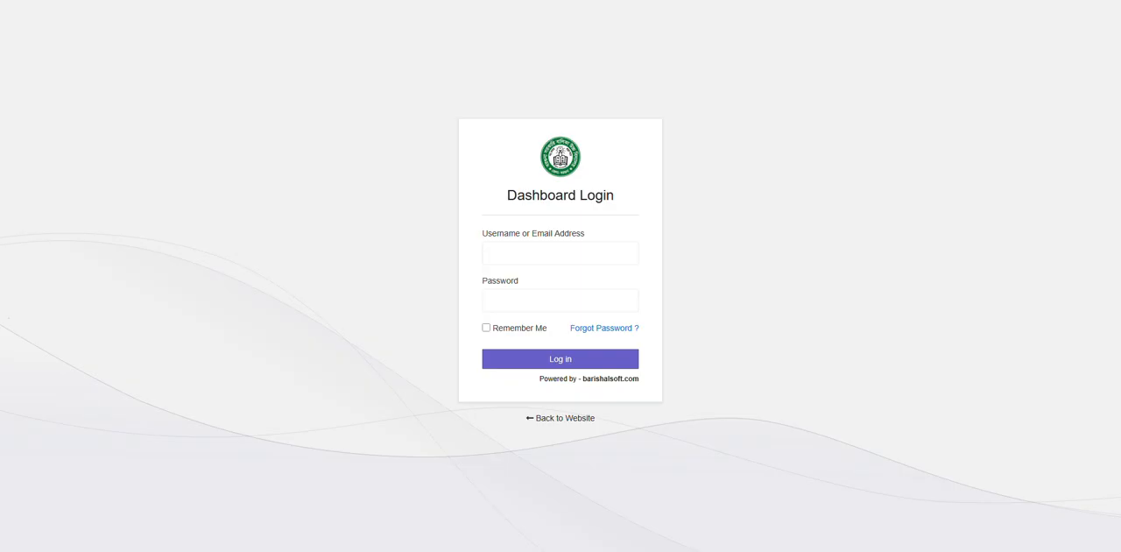
- Log in to the admin dashboard with the username admin and the account password
{"action": "left_click", "coordinate": [555, 258]}
{"action": "left_click", "coordinate": [490, 230]}
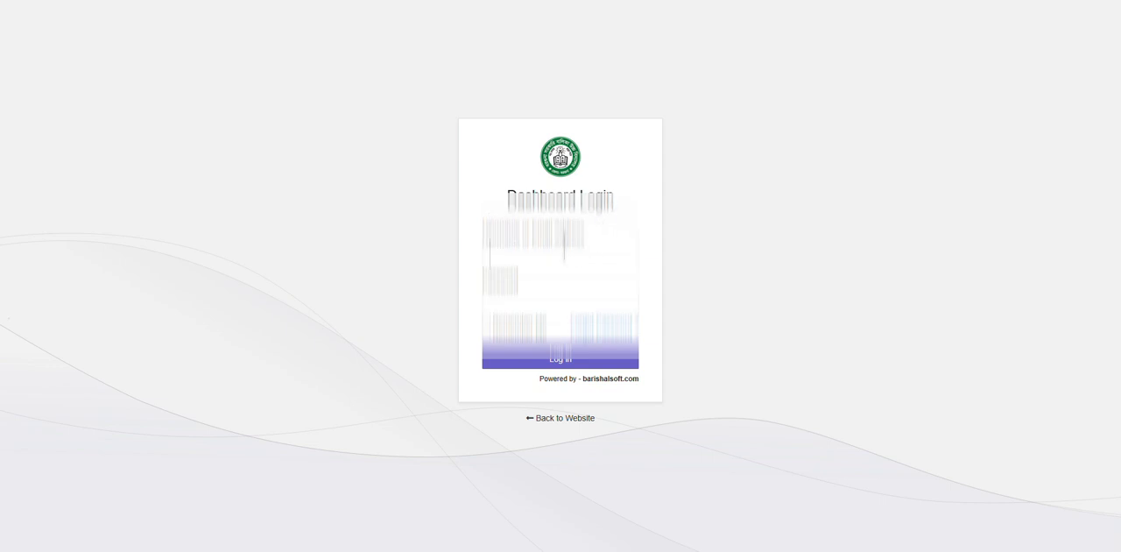
{"action": "left_click", "coordinate": [564, 248]}
{"action": "type", "text": "admin"}
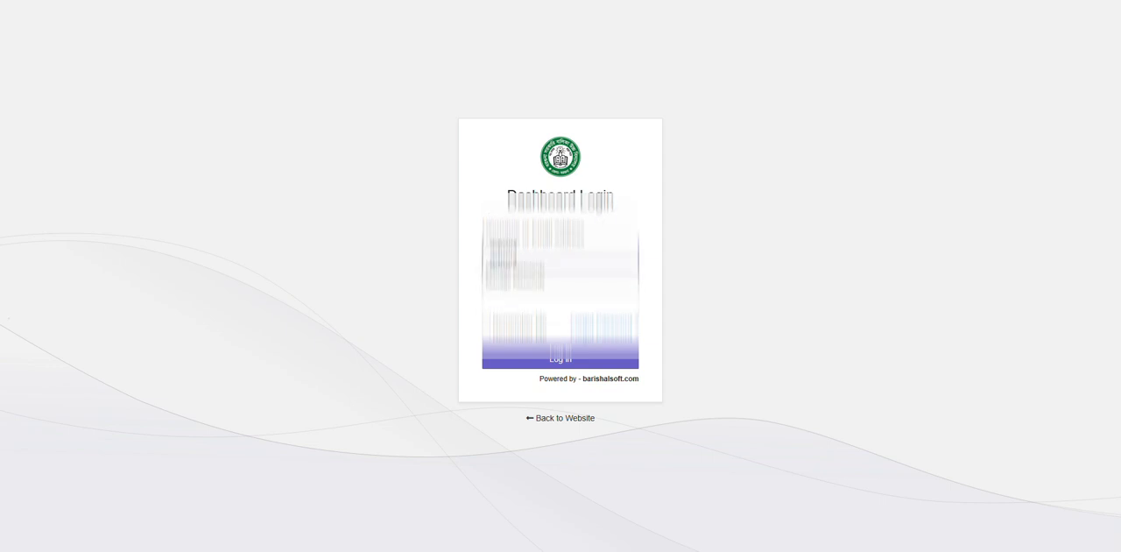
{"action": "key", "text": "Tab"}
{"action": "type", "text": "••••••••"}
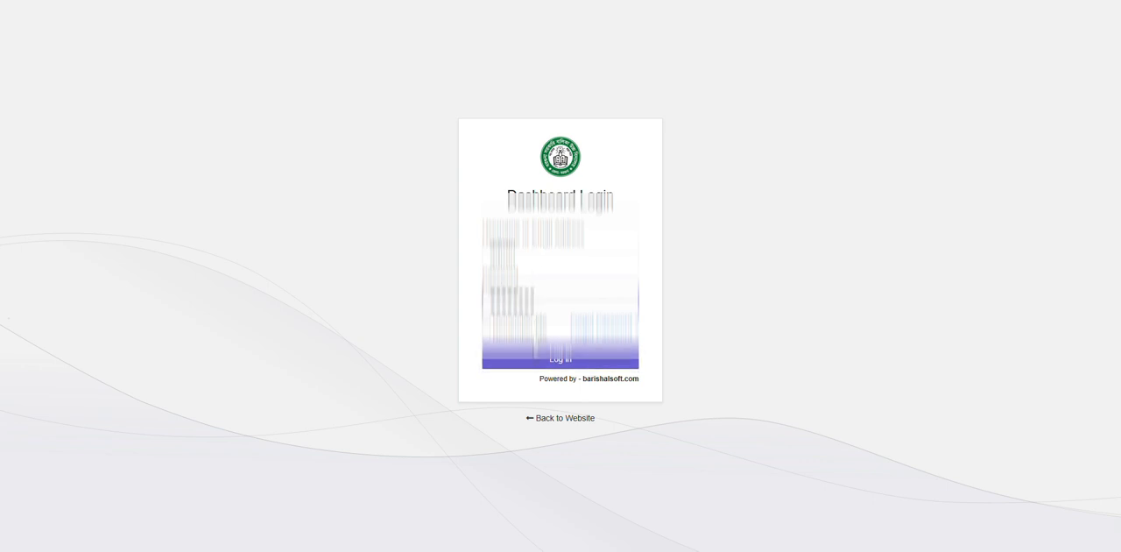
{"action": "left_click", "coordinate": [537, 359]}
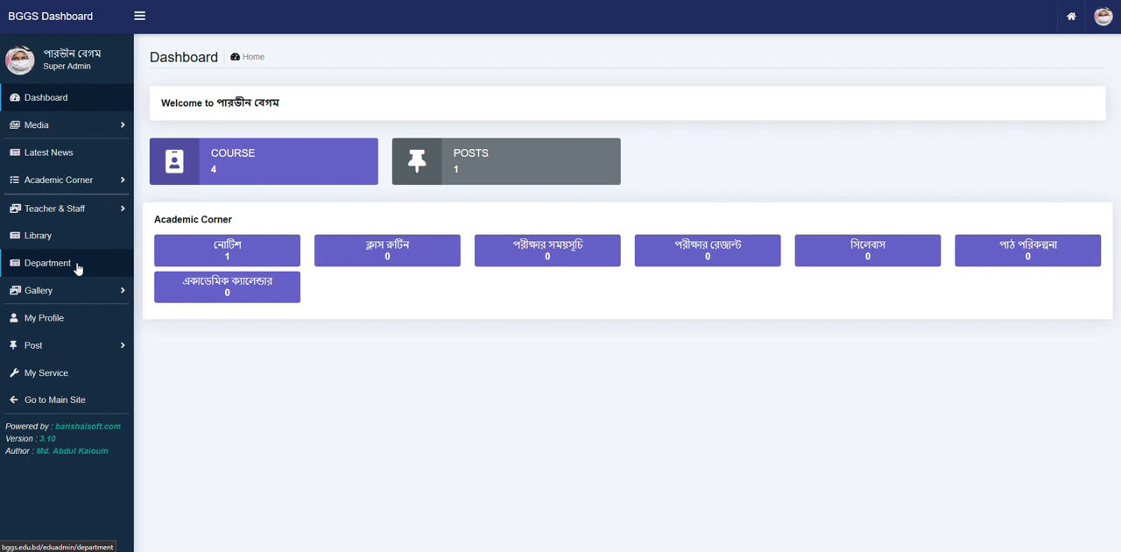
- Open the designation categories for teachers and staff and review the listed designations and their order numbers
{"action": "left_click", "coordinate": [111, 216]}
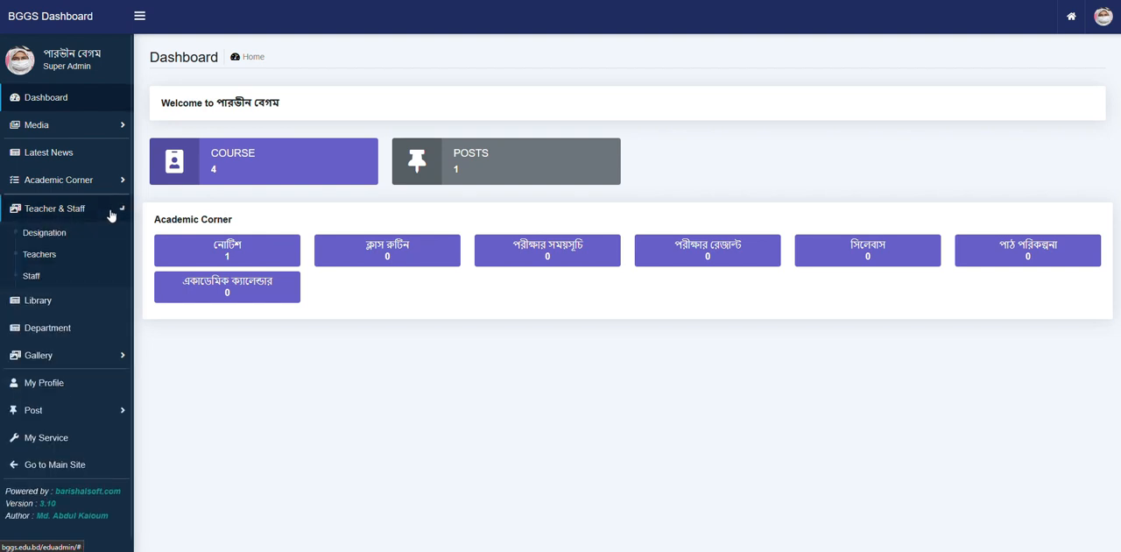
{"action": "left_click", "coordinate": [68, 235]}
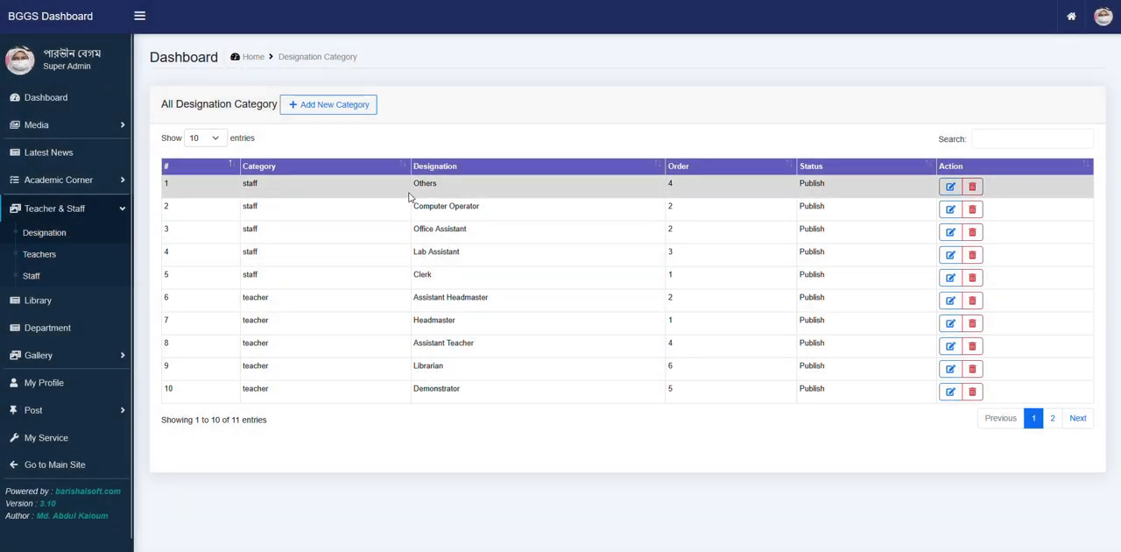
{"action": "left_click_drag", "start_coordinate": [236, 184], "coordinate": [486, 265]}
{"action": "left_click", "coordinate": [486, 261]}
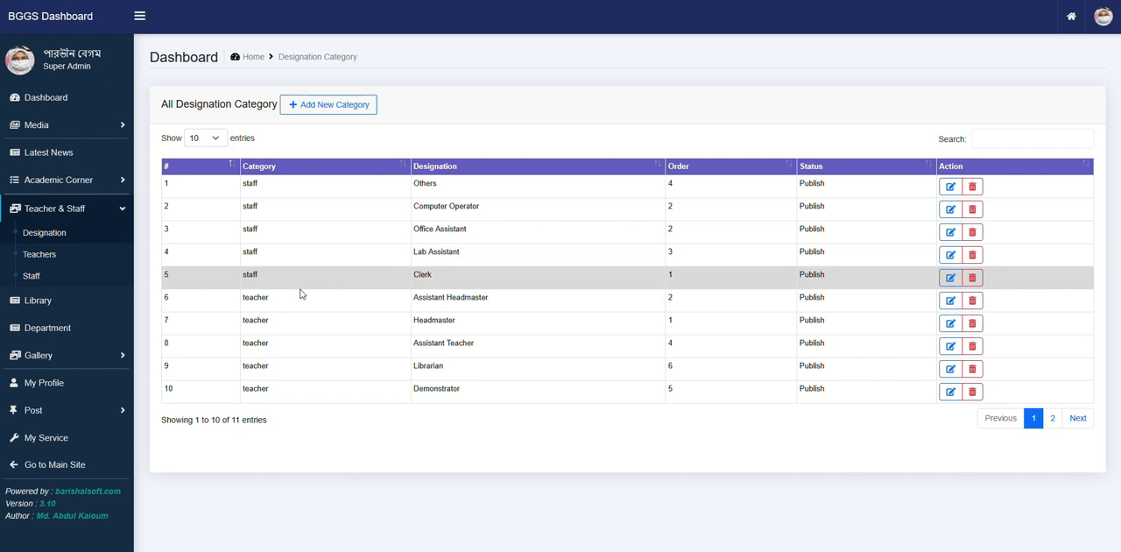
{"action": "left_click_drag", "start_coordinate": [416, 299], "coordinate": [481, 388]}
{"action": "left_click", "coordinate": [468, 400]}
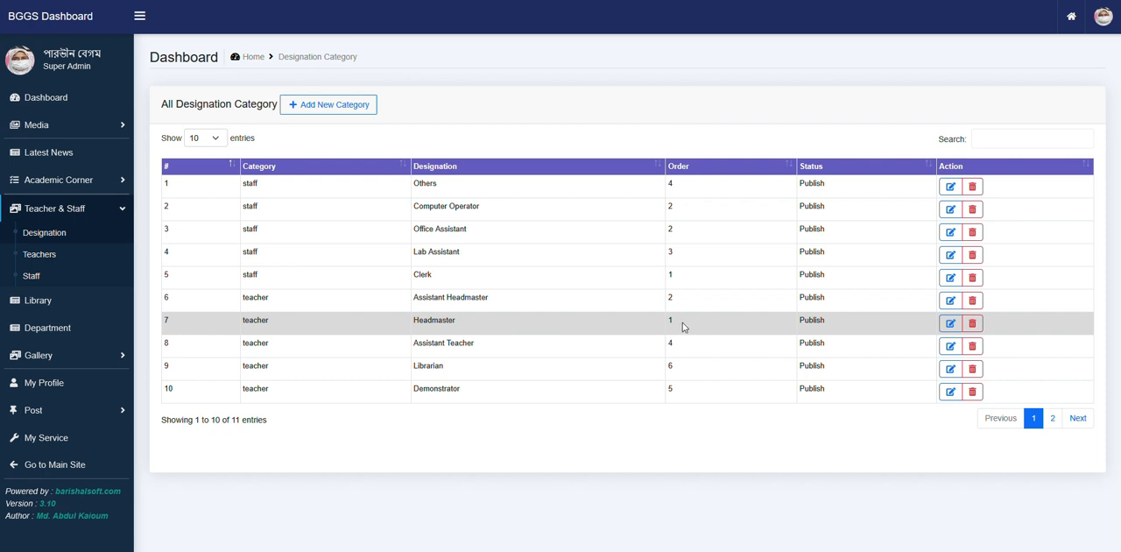
{"action": "left_click_drag", "start_coordinate": [686, 325], "coordinate": [664, 327]}
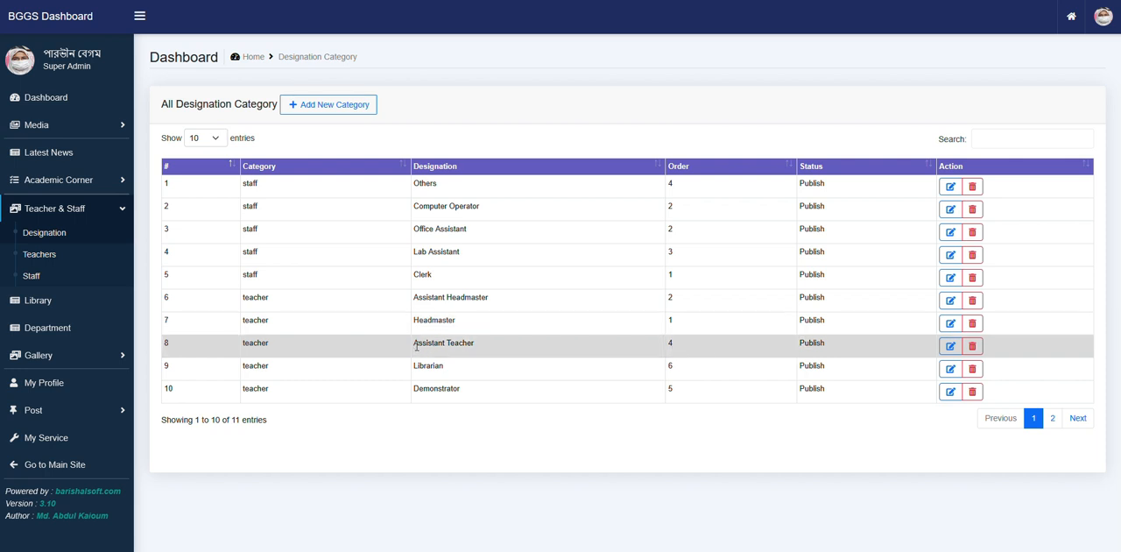
- Set the order serial number of the Assistant Teacher designation to 2 and save the change
{"action": "left_click_drag", "start_coordinate": [414, 342], "coordinate": [480, 352]}
{"action": "left_click", "coordinate": [685, 348]}
{"action": "left_click", "coordinate": [951, 346]}
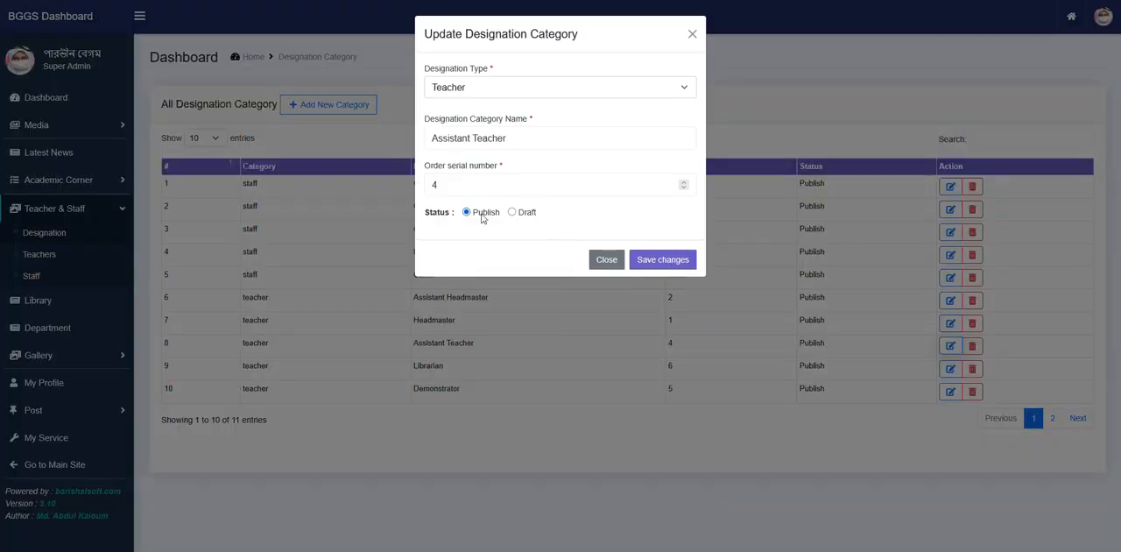
{"action": "left_click_drag", "start_coordinate": [440, 185], "coordinate": [426, 182]}
{"action": "key", "text": "Return"}
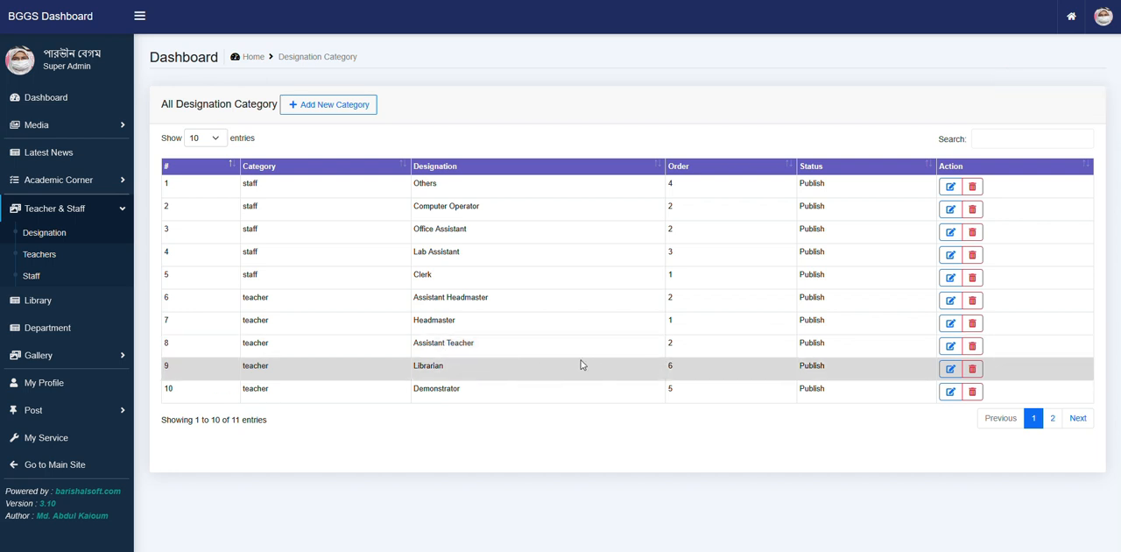
- Check the teacher designations from Headmaster to Demonstrator in the designation list
{"action": "left_click_drag", "start_coordinate": [415, 322], "coordinate": [476, 332]}
{"action": "left_click_drag", "start_coordinate": [415, 347], "coordinate": [488, 368]}
{"action": "left_click", "coordinate": [528, 352]}
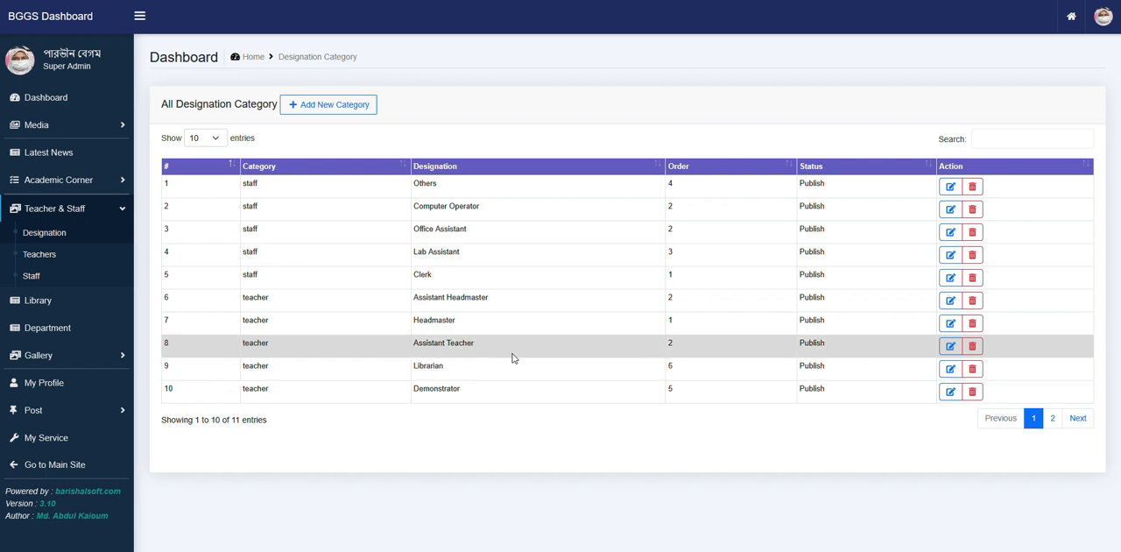
{"action": "left_click_drag", "start_coordinate": [427, 367], "coordinate": [489, 392]}
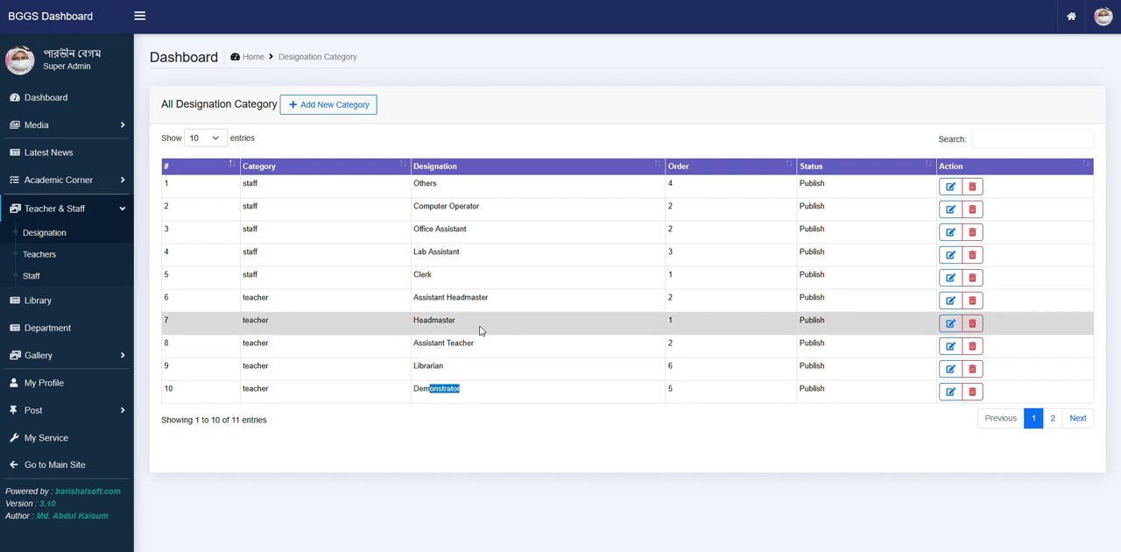
{"action": "left_click", "coordinate": [427, 355]}
- Add a new department named ICT to the departments list with the status Publish
{"action": "left_click", "coordinate": [58, 330]}
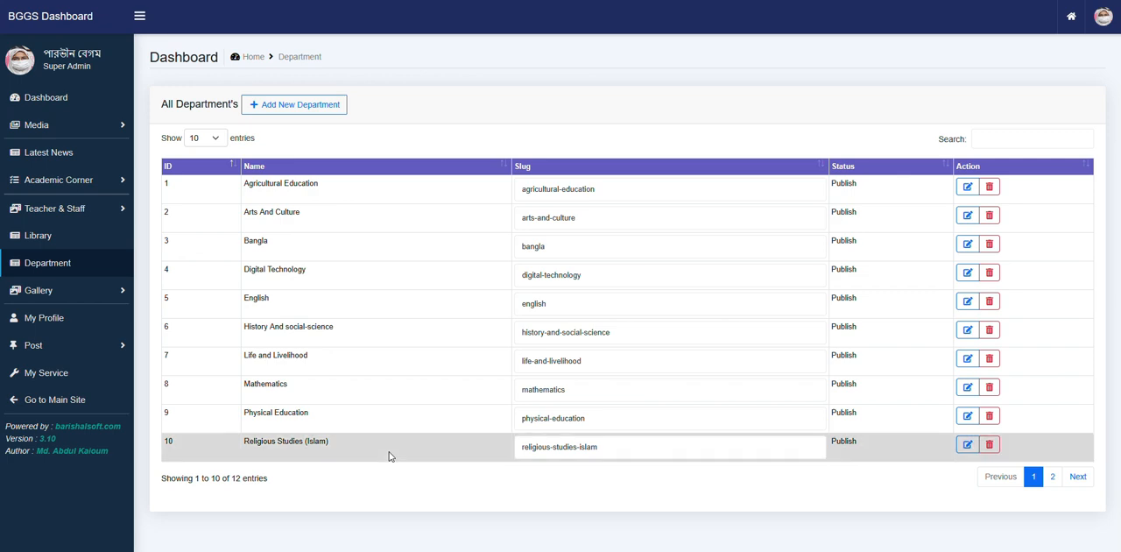
{"action": "left_click", "coordinate": [311, 111]}
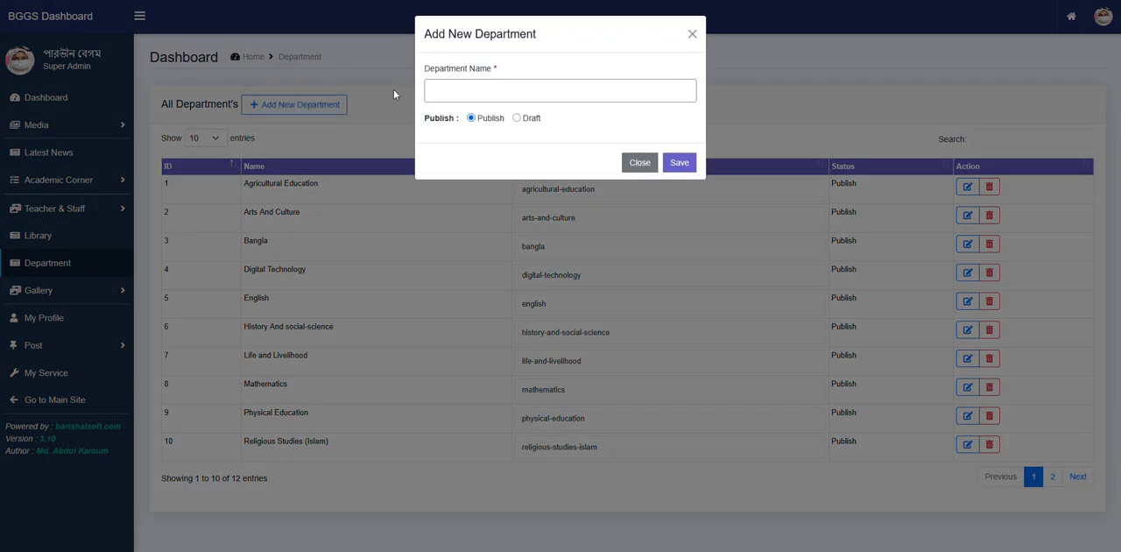
{"action": "left_click", "coordinate": [464, 89]}
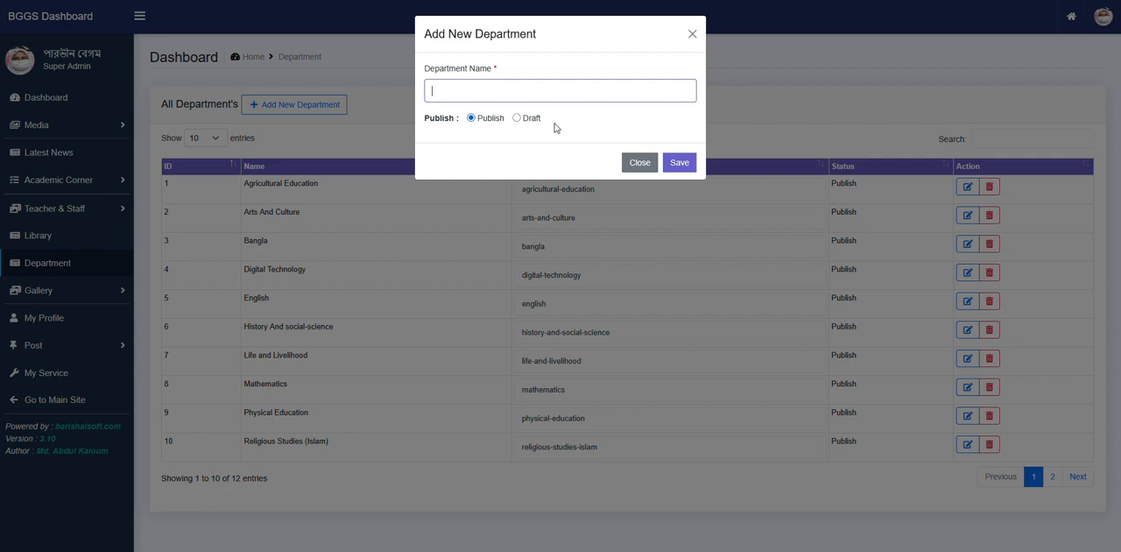
{"action": "type", "text": "ICT"}
{"action": "left_click", "coordinate": [678, 162]}
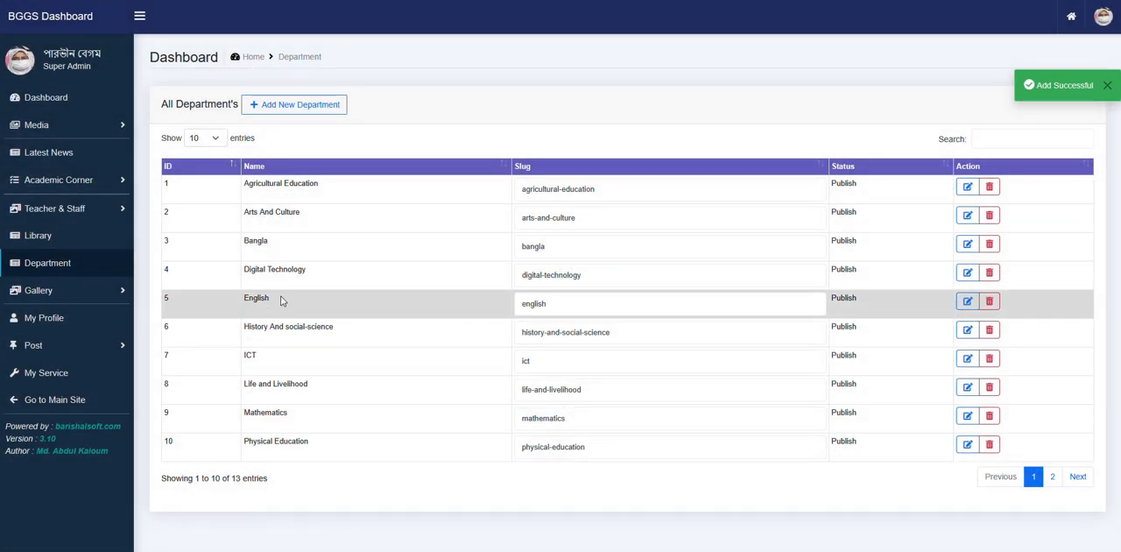
- Start a new record in the current teachers list and enter the teacher's full name
{"action": "left_click", "coordinate": [75, 209]}
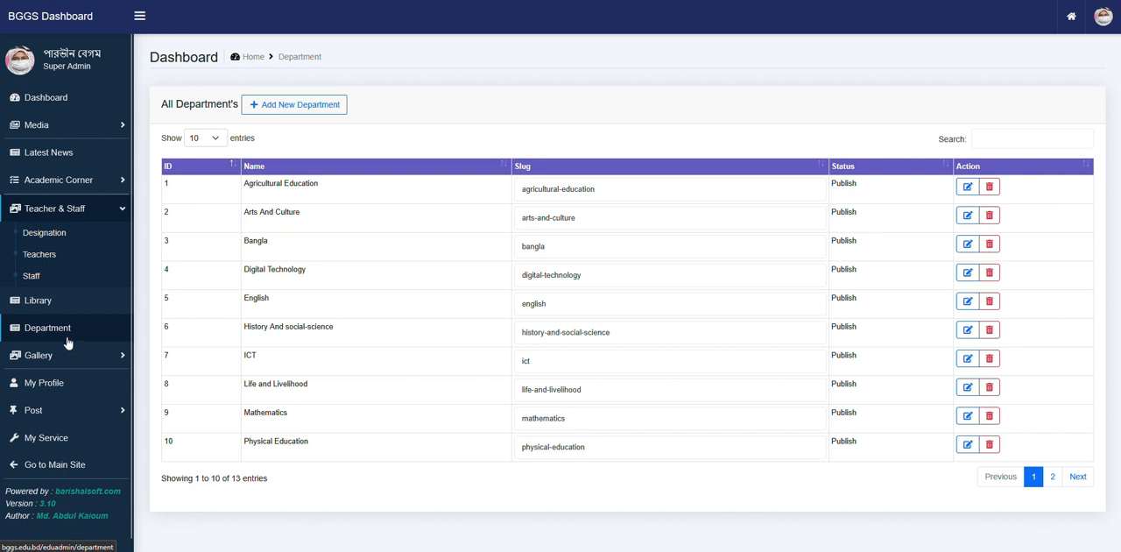
{"action": "left_click", "coordinate": [37, 255]}
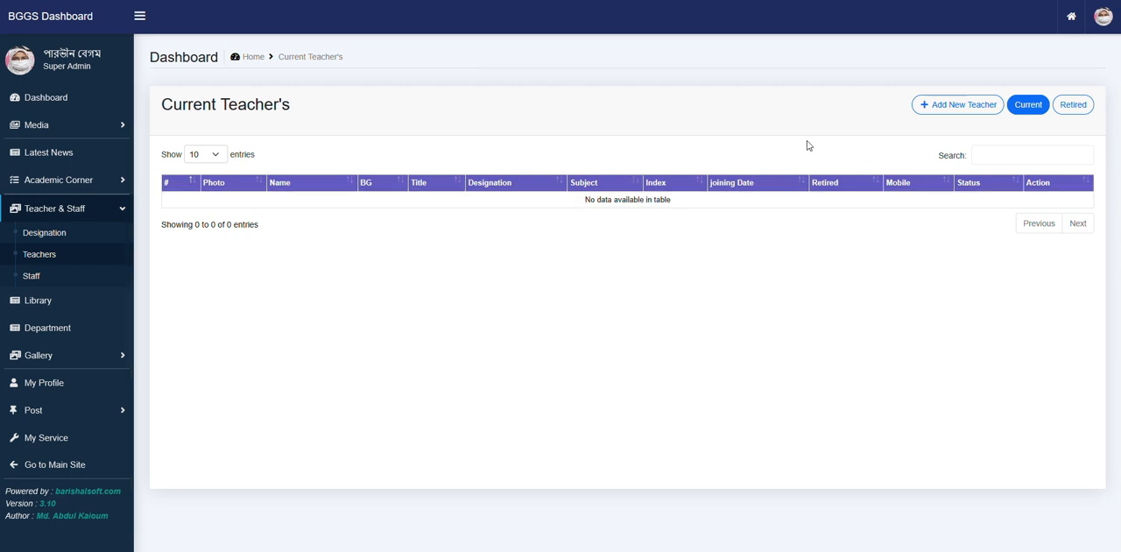
{"action": "left_click", "coordinate": [974, 115]}
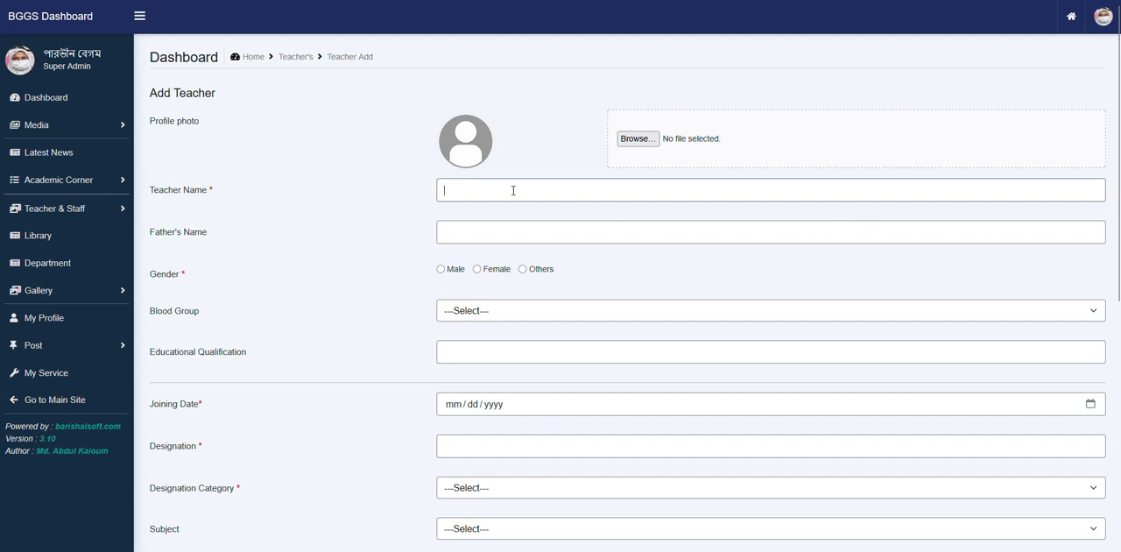
{"action": "type", "text": "Md. Rohim"}
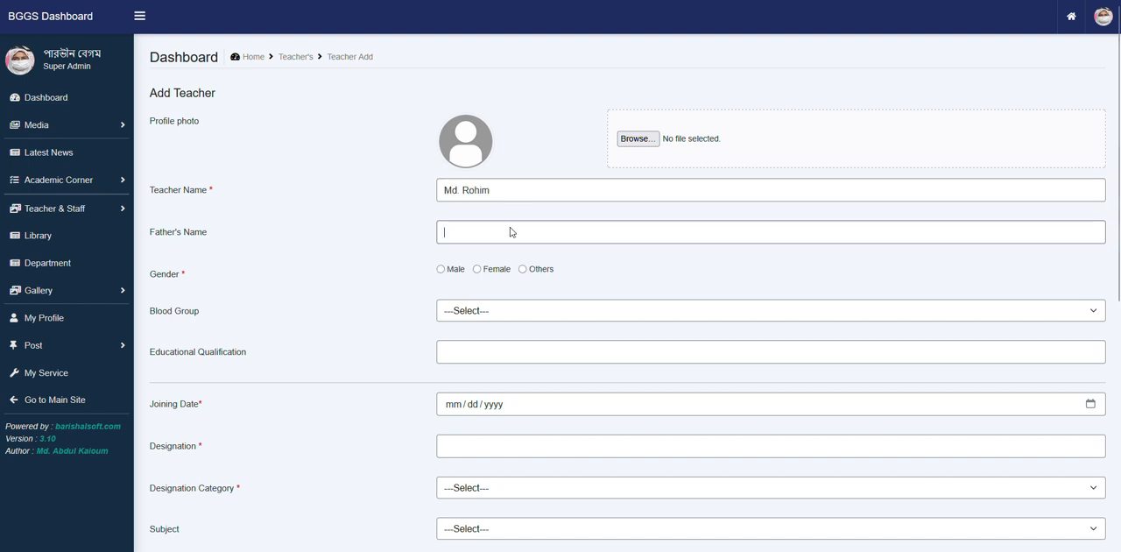
- Submit the teacher form with only the name filled in to check which fields are required
{"action": "left_click", "coordinate": [504, 235]}
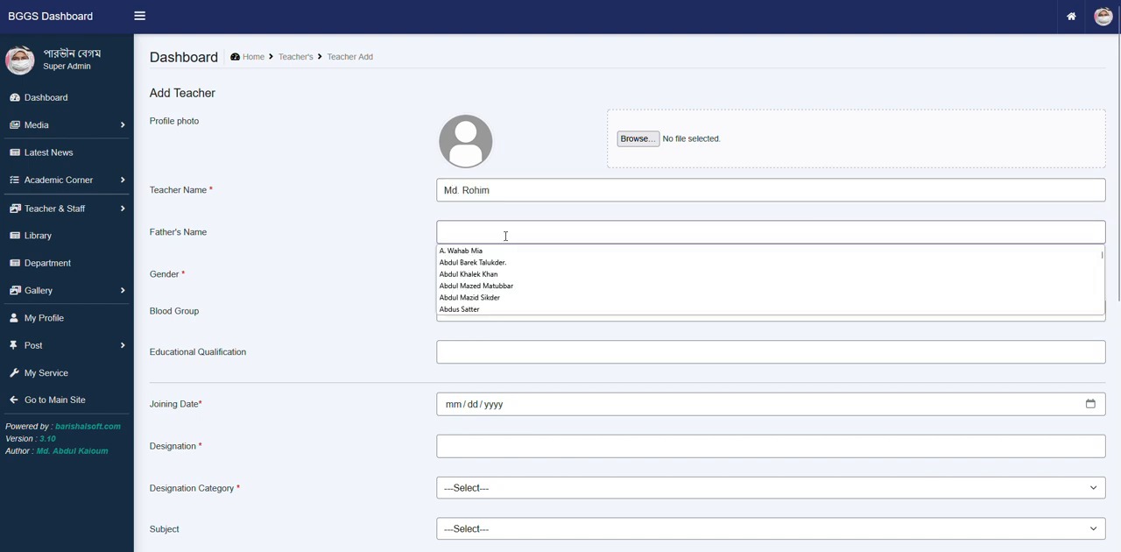
{"action": "left_click", "coordinate": [511, 235]}
{"action": "scroll", "coordinate": [533, 420], "scroll_direction": "down", "scroll_amount": 5}
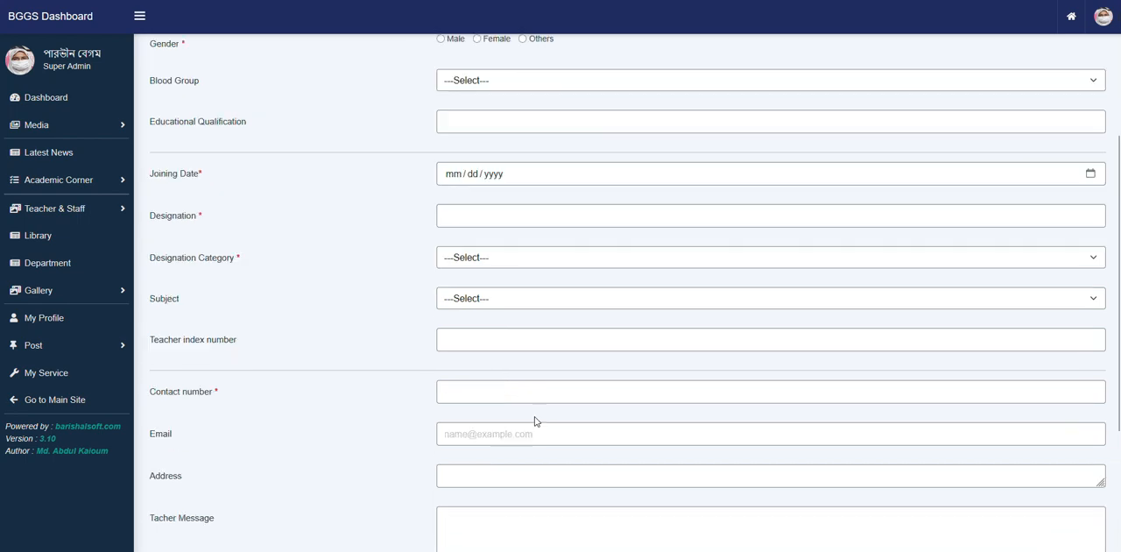
{"action": "scroll", "coordinate": [536, 464], "scroll_direction": "up", "scroll_amount": 1}
{"action": "scroll", "coordinate": [540, 499], "scroll_direction": "down", "scroll_amount": 1}
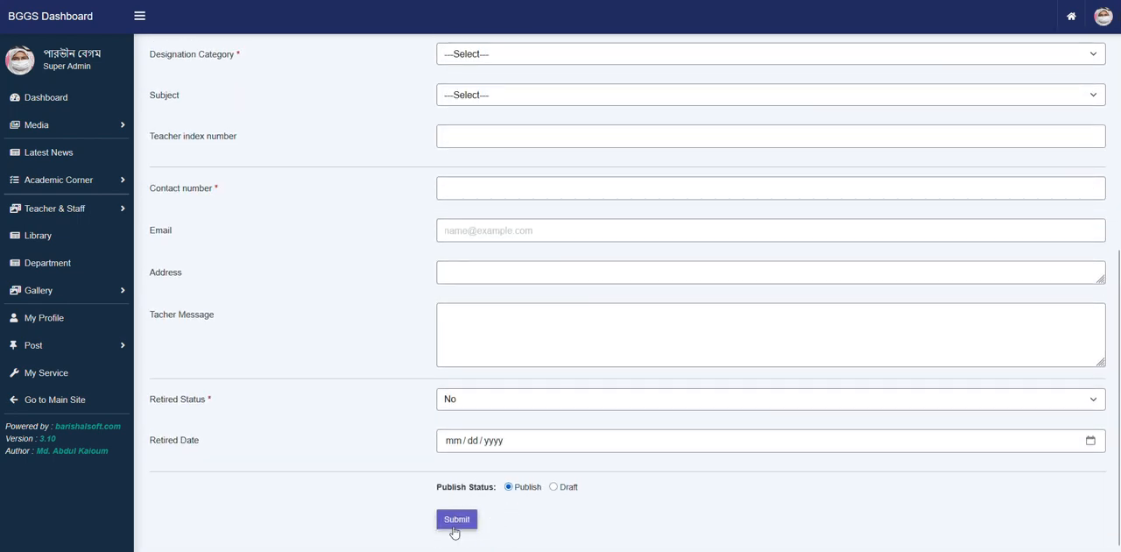
{"action": "left_click", "coordinate": [454, 525]}
{"action": "scroll", "coordinate": [359, 366], "scroll_direction": "up", "scroll_amount": 5}
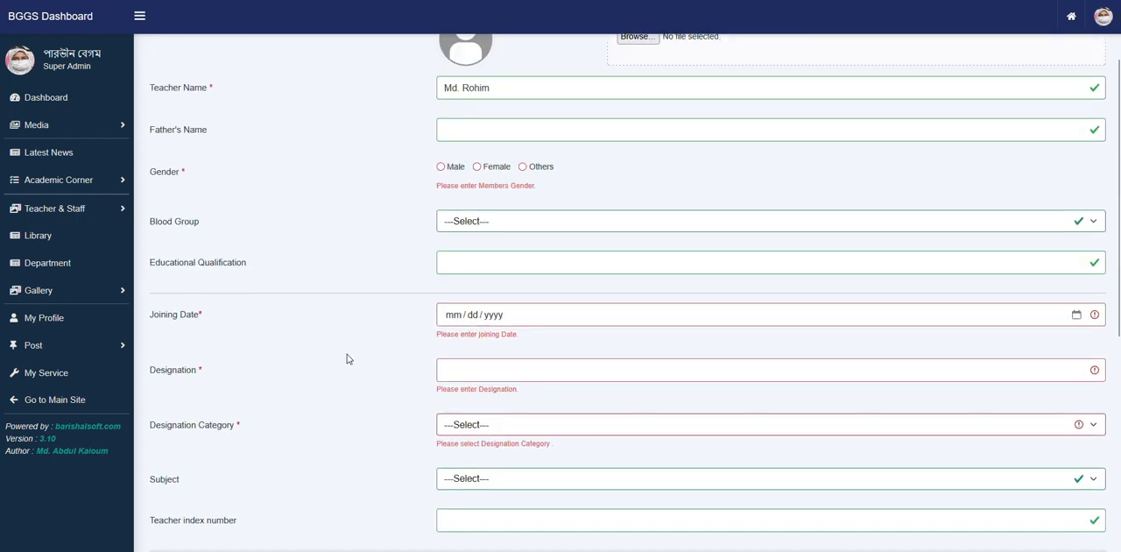
{"action": "mouse_move", "coordinate": [225, 188]}
{"action": "left_mouse_down"}
{"action": "mouse_move", "coordinate": [205, 189]}
{"action": "mouse_move", "coordinate": [224, 188]}
{"action": "left_mouse_up"}
{"action": "left_click", "coordinate": [220, 190]}
{"action": "left_click", "coordinate": [211, 195]}
{"action": "left_click", "coordinate": [202, 278]}
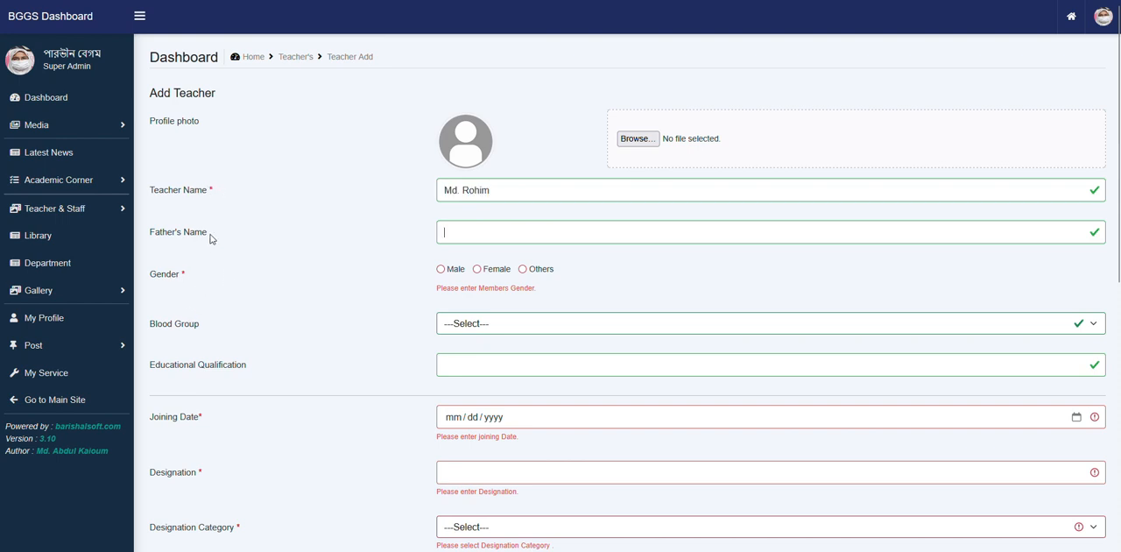
- Fill in the father's name of the new teacher from the saved suggestions
{"action": "left_click", "coordinate": [520, 238]}
{"action": "left_click", "coordinate": [373, 233]}
{"action": "left_click", "coordinate": [467, 226]}
{"action": "left_click", "coordinate": [470, 229]}
{"action": "left_click", "coordinate": [473, 229]}
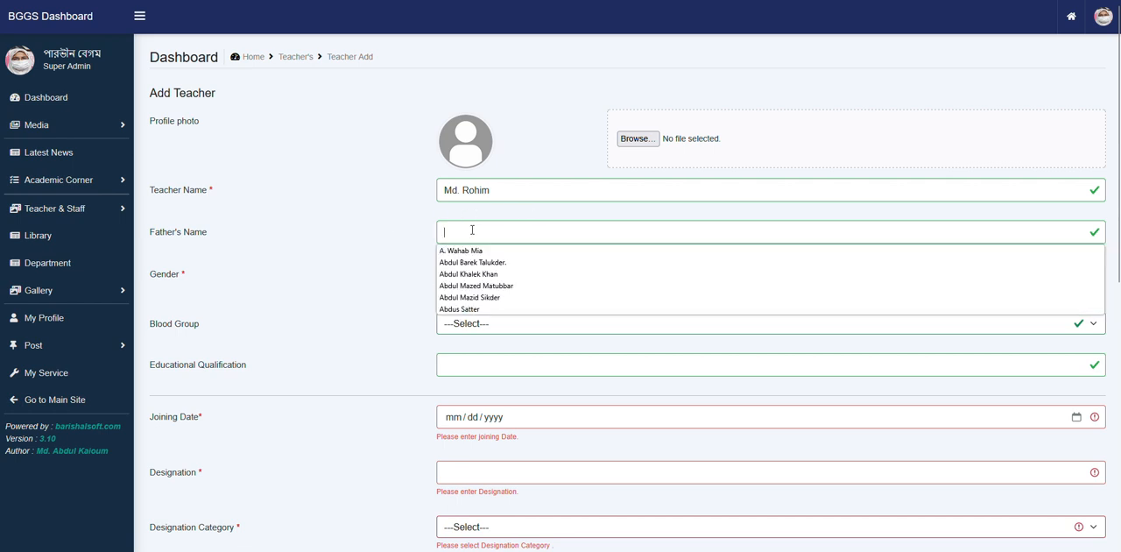
{"action": "left_click", "coordinate": [504, 262]}
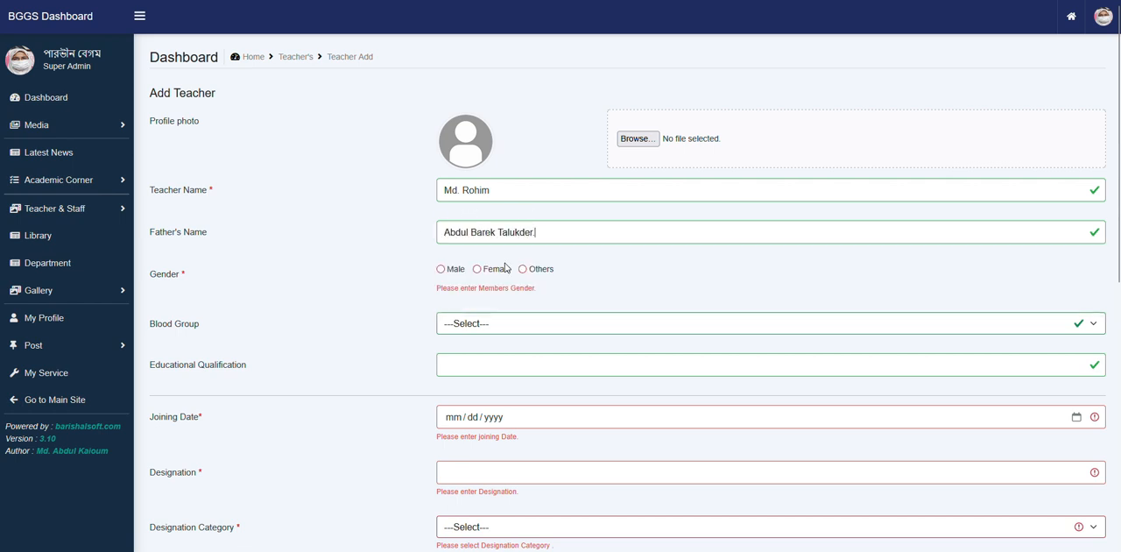
- Set the new teacher's gender to Male and blood group to A Positive (A+)
{"action": "left_click", "coordinate": [440, 269]}
{"action": "scroll", "coordinate": [455, 268], "scroll_direction": "down", "scroll_amount": 1}
{"action": "left_click", "coordinate": [539, 251]}
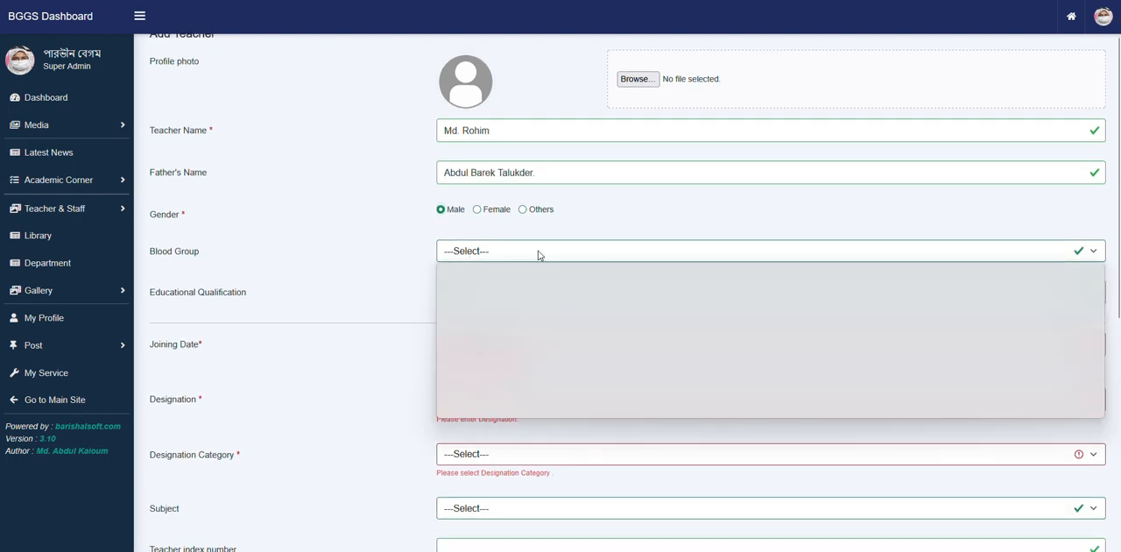
{"action": "left_click", "coordinate": [518, 293]}
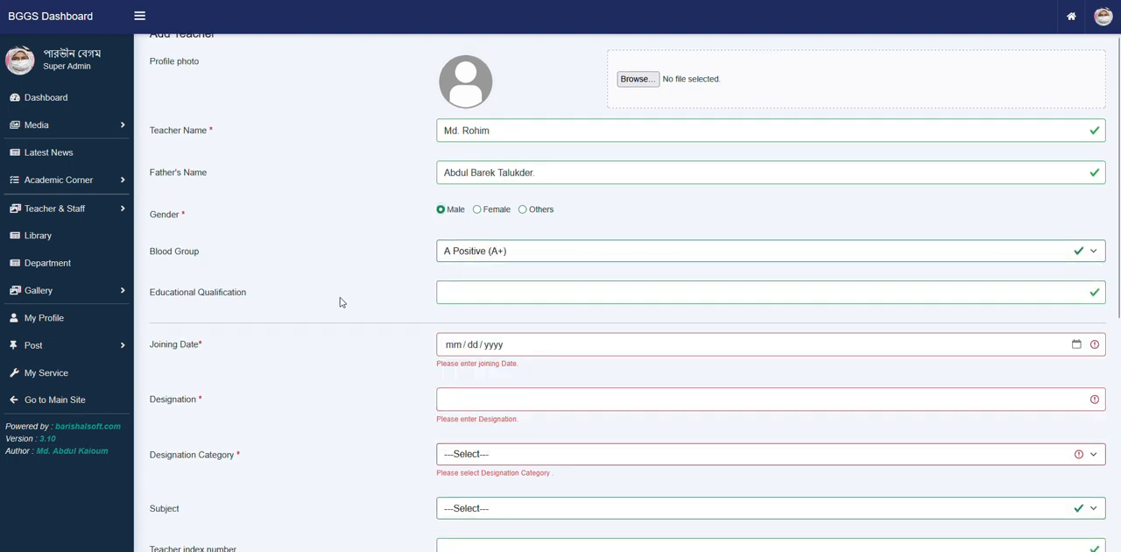
- Fill in the new teacher's educational qualification as B.S.S, M.S.S from the saved suggestions
{"action": "scroll", "coordinate": [324, 298], "scroll_direction": "down", "scroll_amount": 1}
{"action": "left_click", "coordinate": [514, 232]}
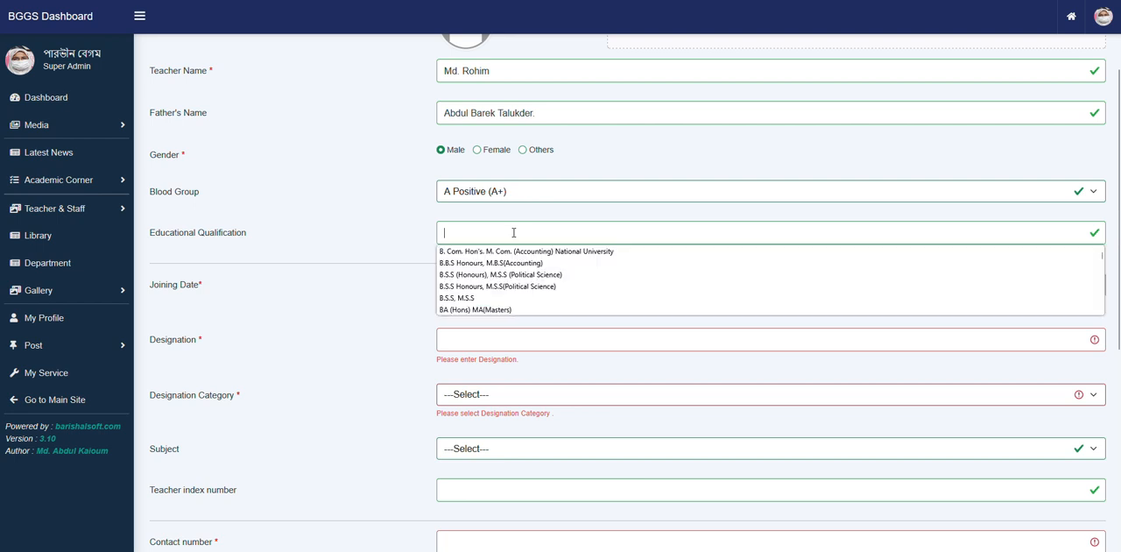
{"action": "left_click", "coordinate": [483, 298]}
- Set the teacher's joining date to February 17, 2016 in the date picker
{"action": "scroll", "coordinate": [340, 315], "scroll_direction": "down", "scroll_amount": 1}
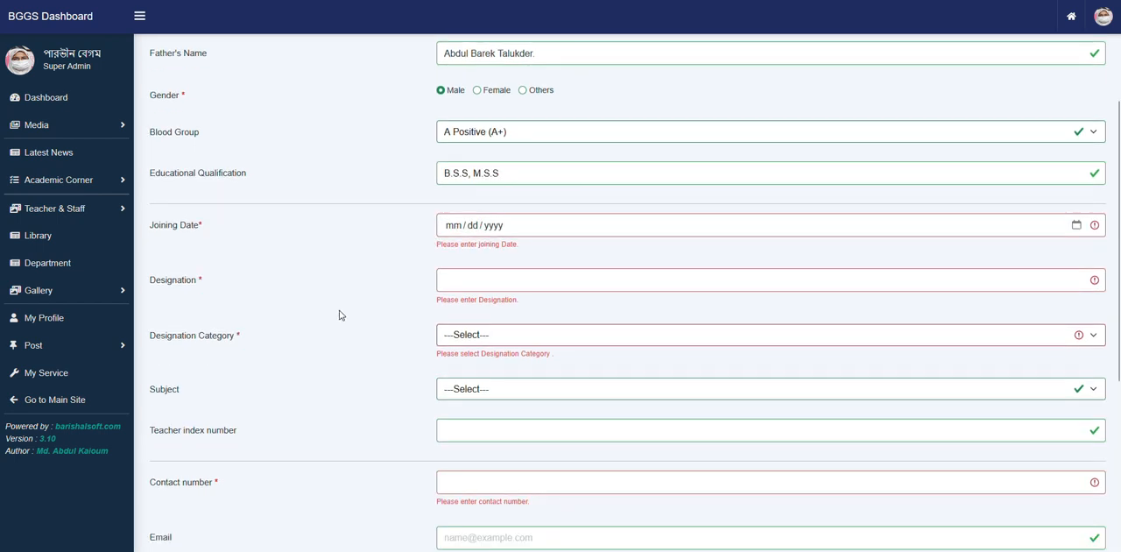
{"action": "left_click", "coordinate": [1077, 226]}
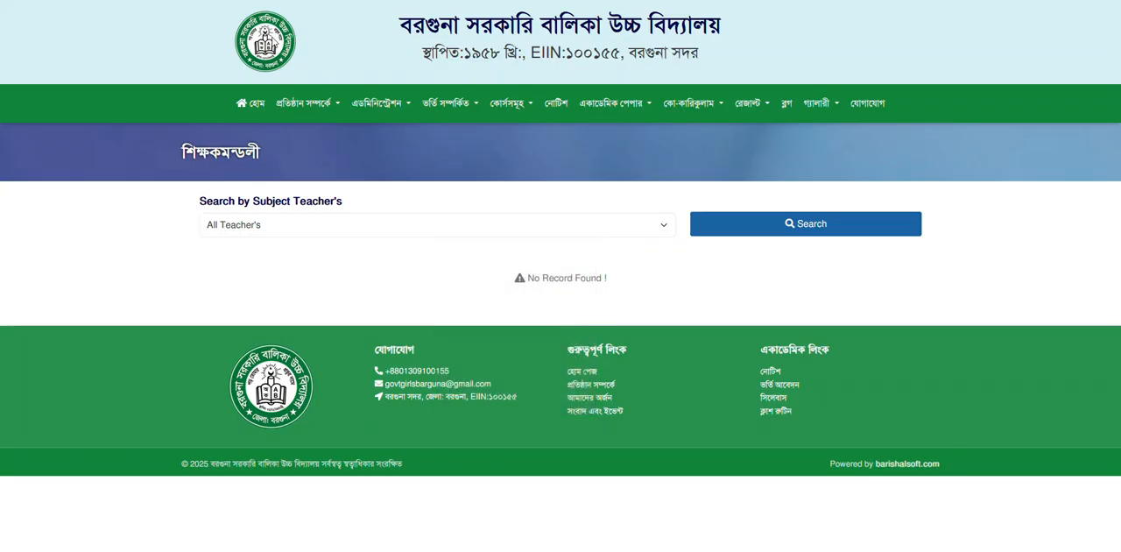
{"action": "mouse_move", "coordinate": [325, 147]}
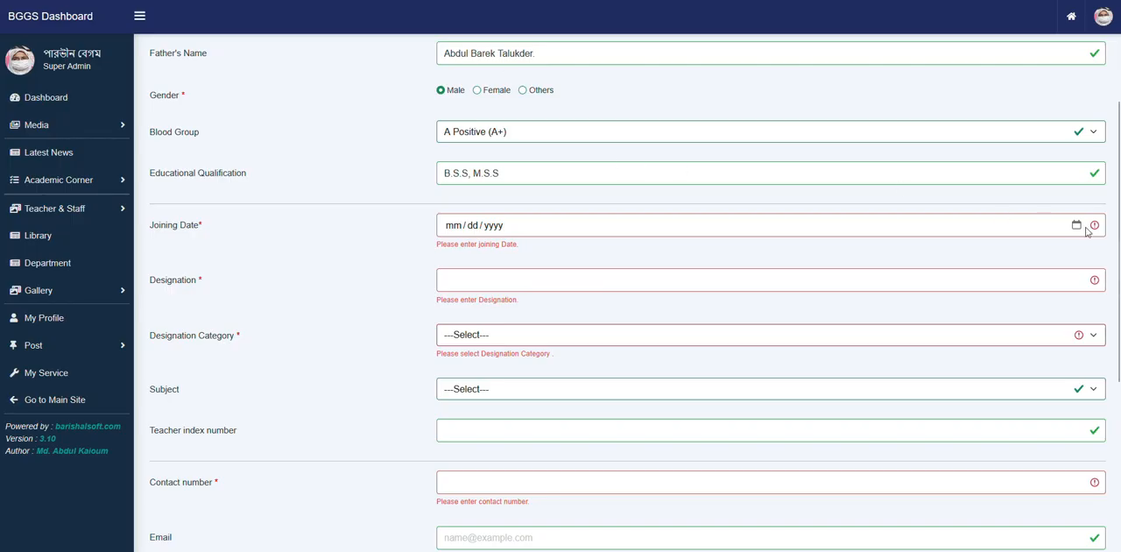
{"action": "left_click", "coordinate": [1077, 225]}
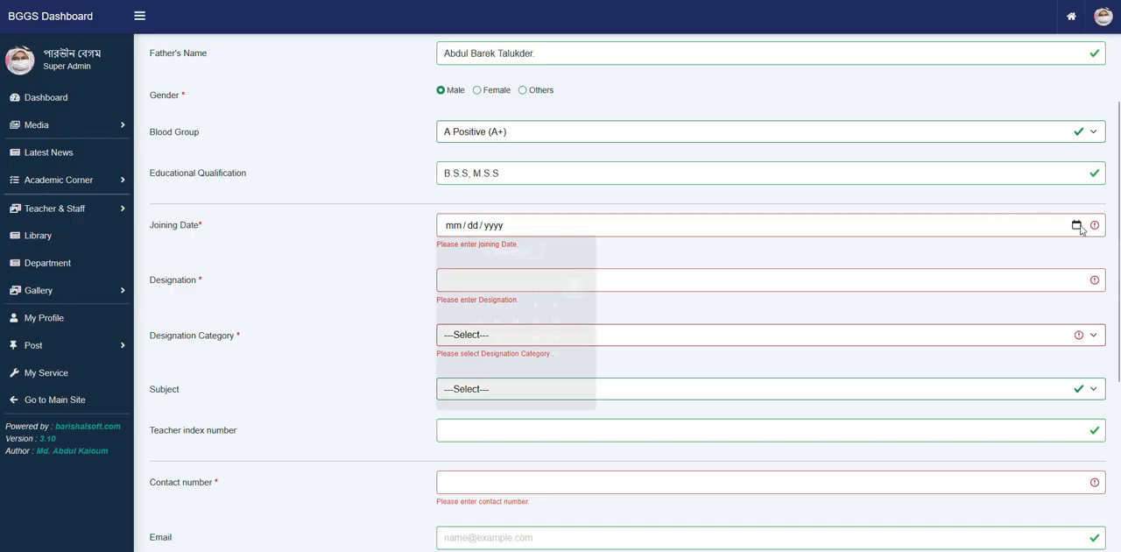
{"action": "triple_click", "coordinate": [454, 260]}
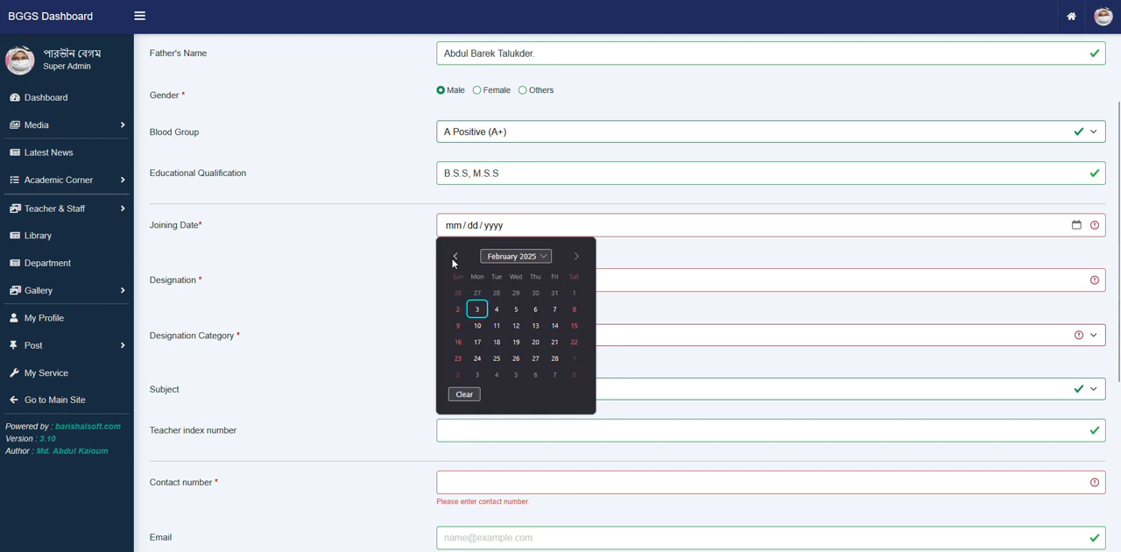
{"action": "left_click", "coordinate": [531, 256]}
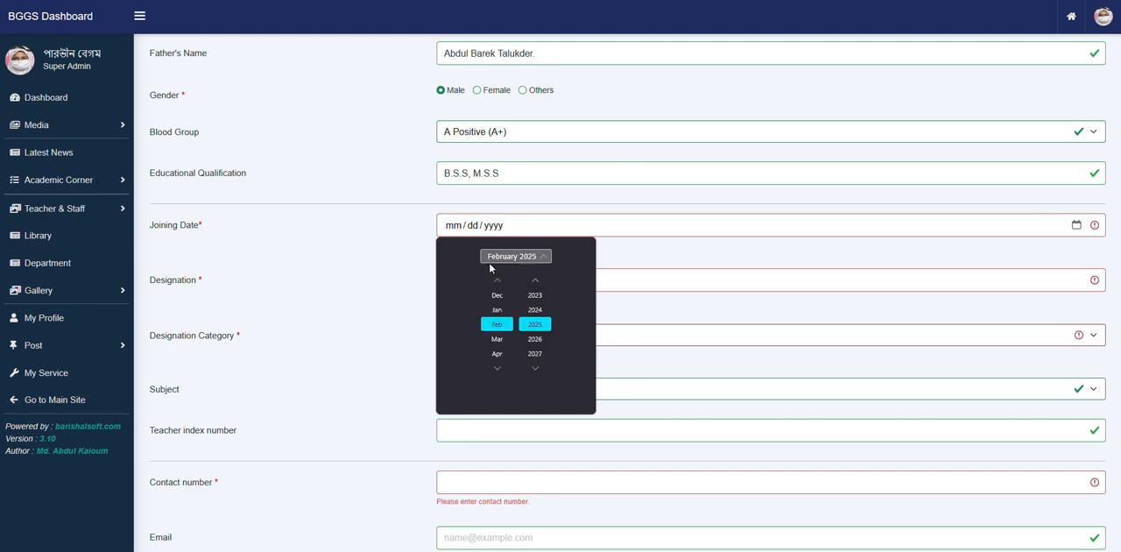
{"action": "double_click", "coordinate": [536, 260]}
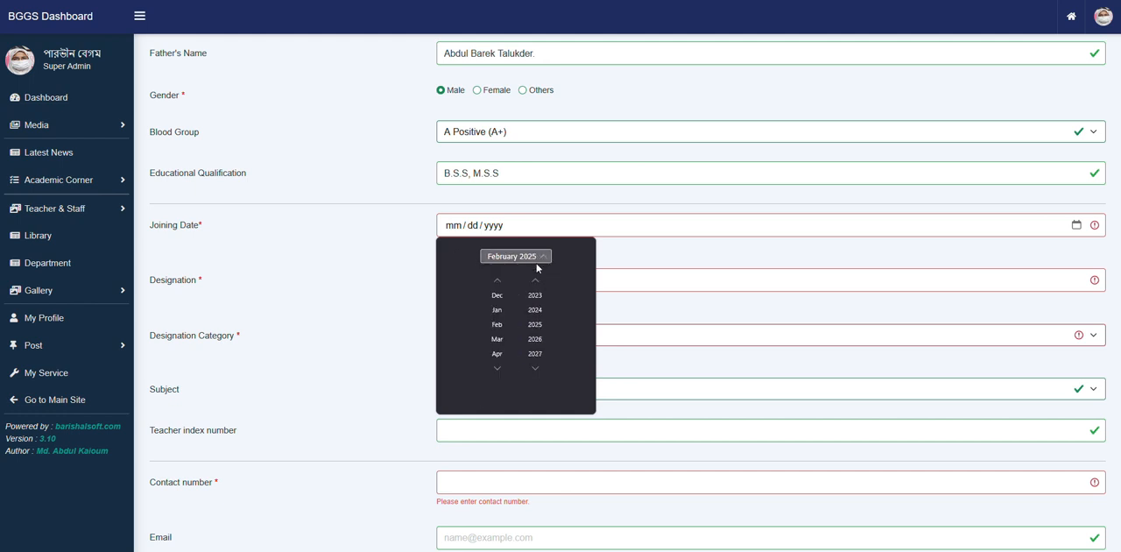
{"action": "scroll", "coordinate": [535, 311], "scroll_direction": "up", "scroll_amount": 8}
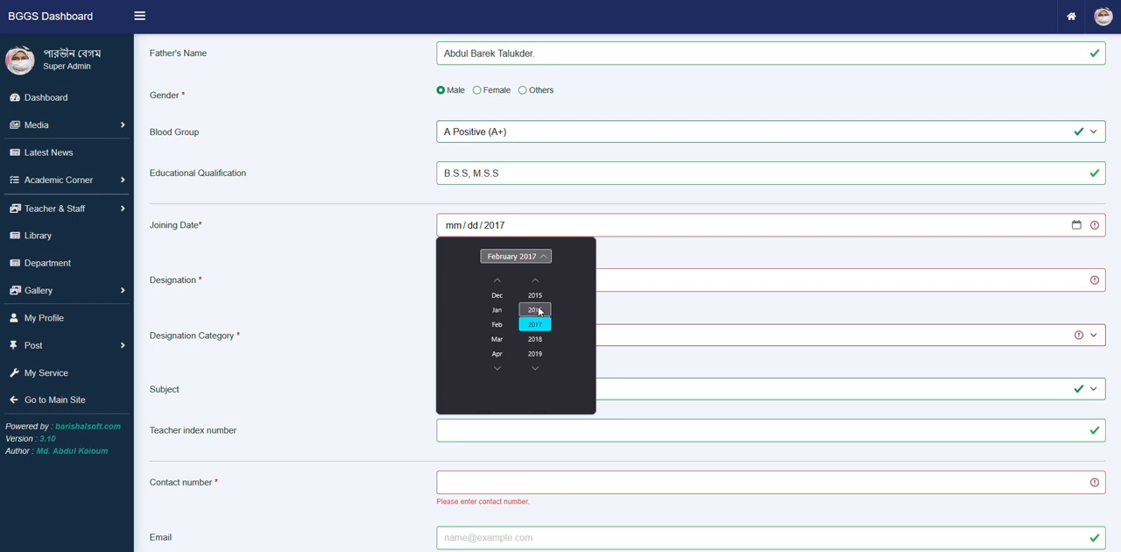
{"action": "left_click", "coordinate": [535, 311]}
{"action": "left_click", "coordinate": [498, 327]}
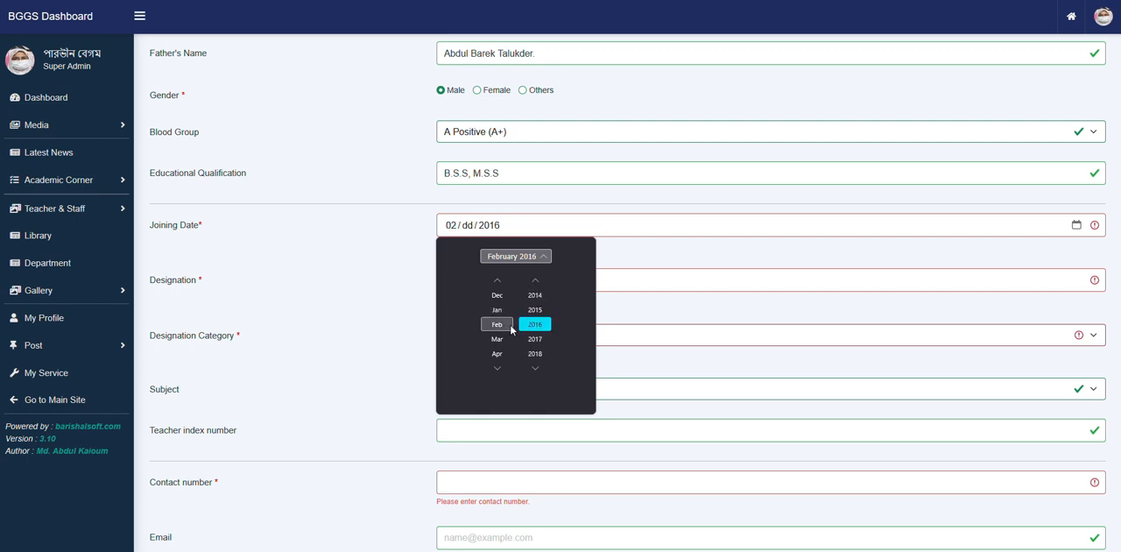
{"action": "left_click", "coordinate": [516, 259]}
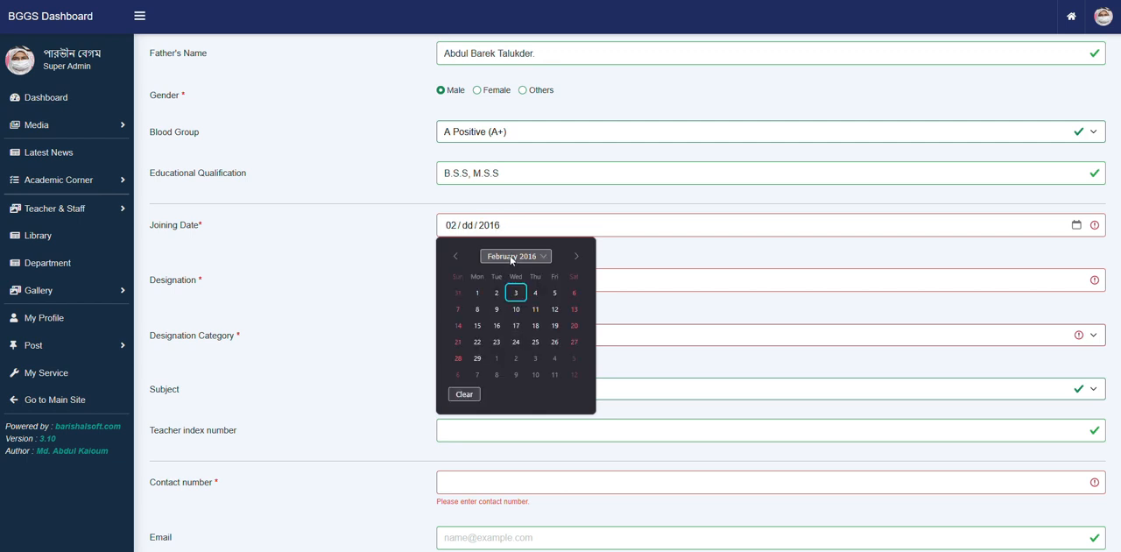
{"action": "left_click", "coordinate": [519, 325]}
- Look through the saved designation suggestions and the available designation categories
{"action": "left_click", "coordinate": [462, 272]}
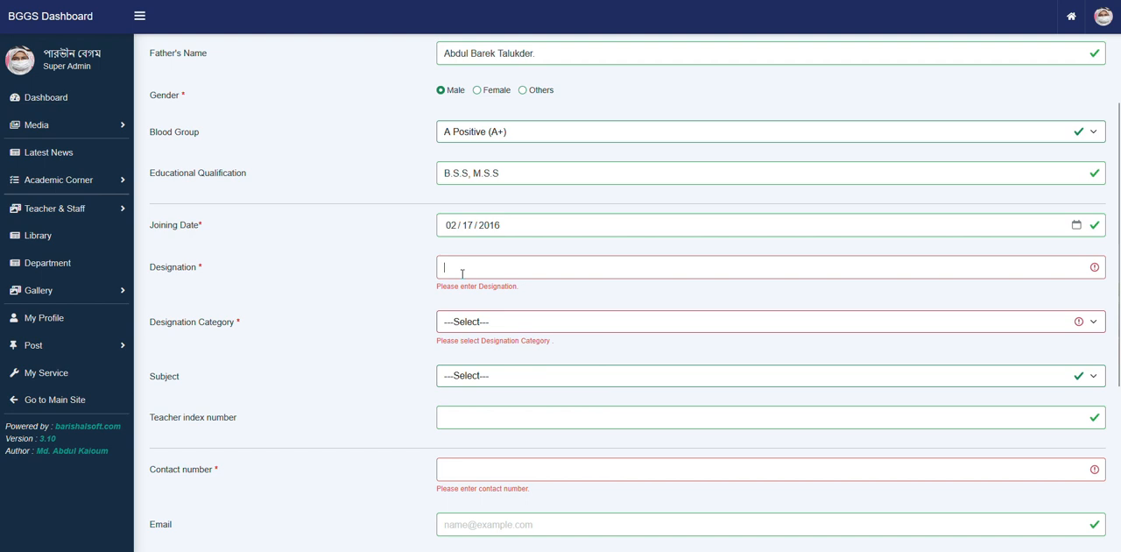
{"action": "left_click", "coordinate": [461, 273]}
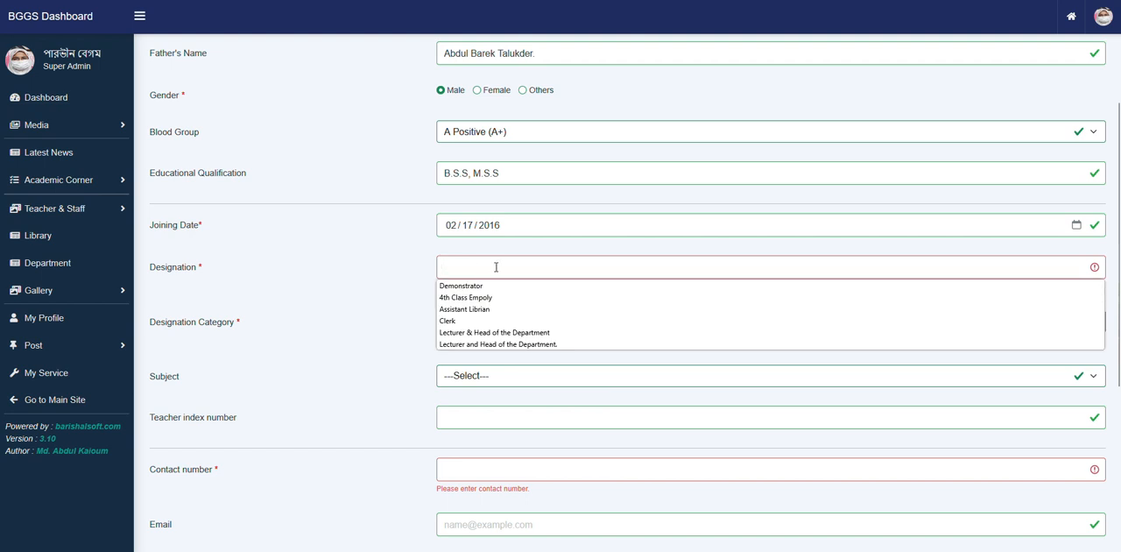
{"action": "left_click", "coordinate": [497, 268]}
{"action": "scroll", "coordinate": [502, 265], "scroll_direction": "down", "scroll_amount": 1}
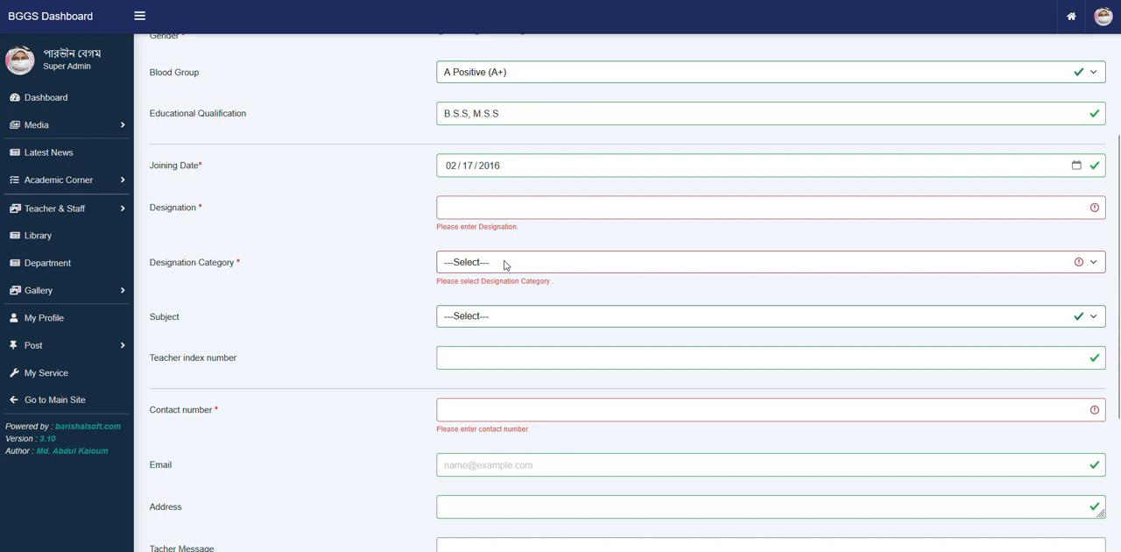
{"action": "left_click", "coordinate": [526, 202]}
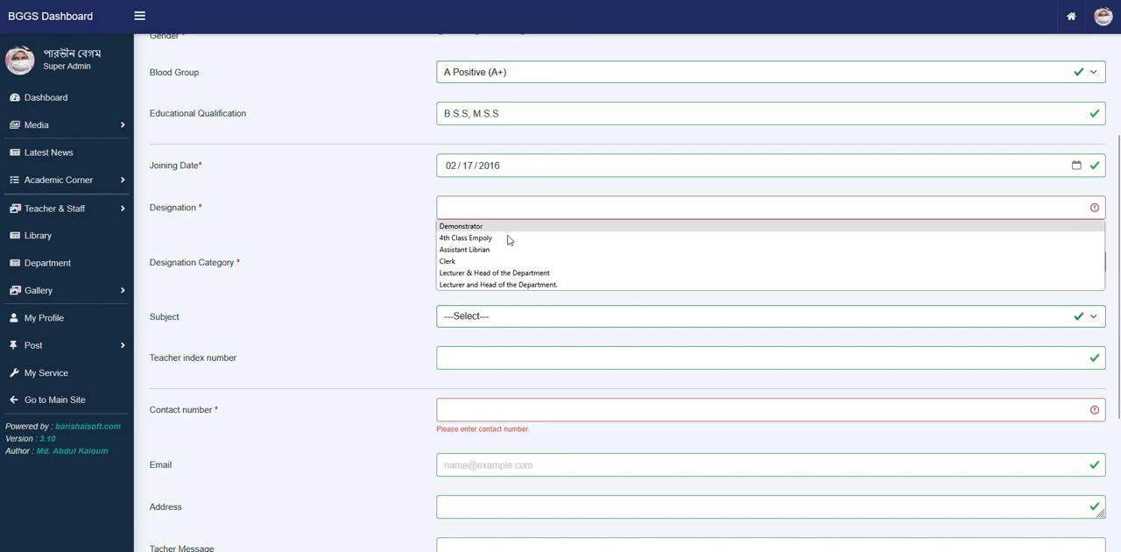
{"action": "left_click", "coordinate": [380, 273]}
{"action": "left_click", "coordinate": [478, 271]}
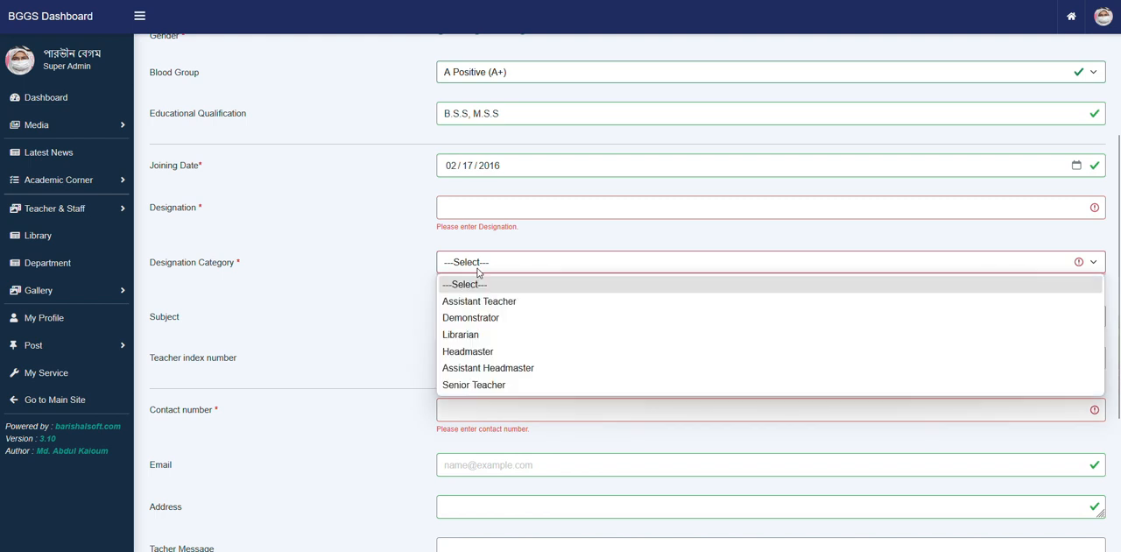
{"action": "left_click", "coordinate": [408, 283]}
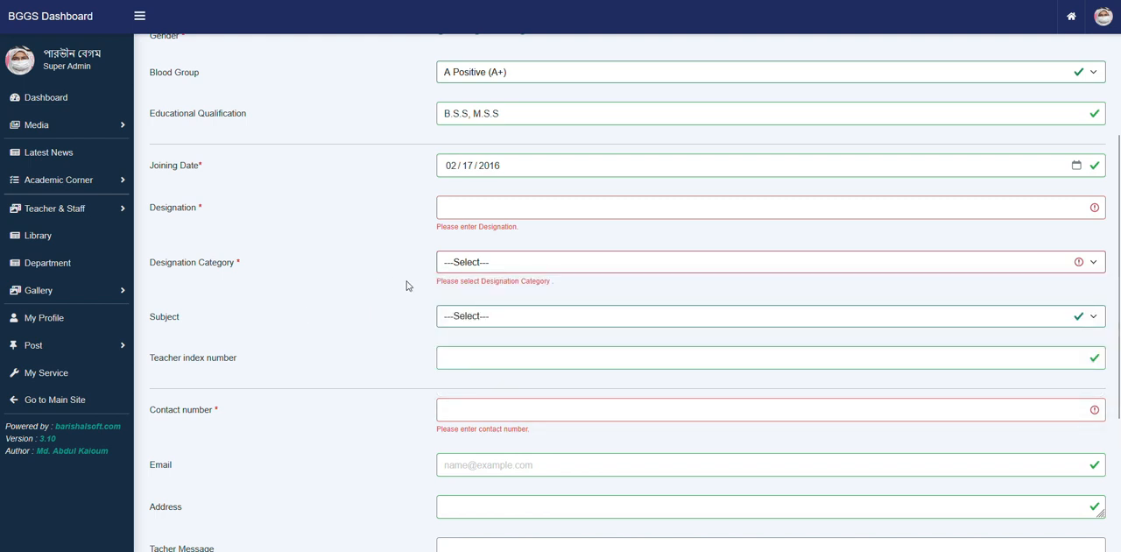
- Set the teacher's designation category to Senior Teacher
{"action": "left_click", "coordinate": [568, 271]}
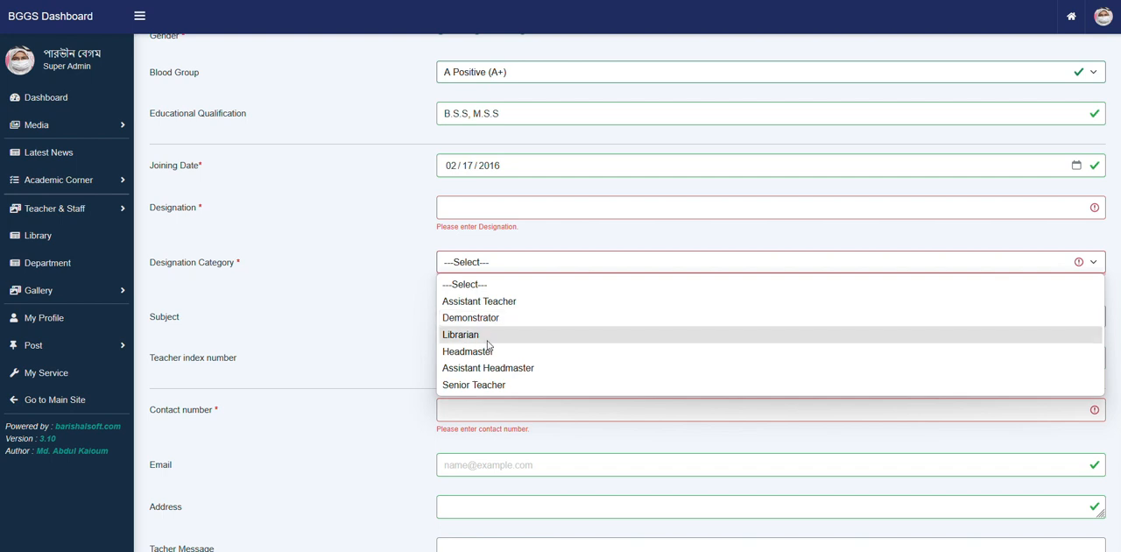
{"action": "left_click", "coordinate": [504, 386]}
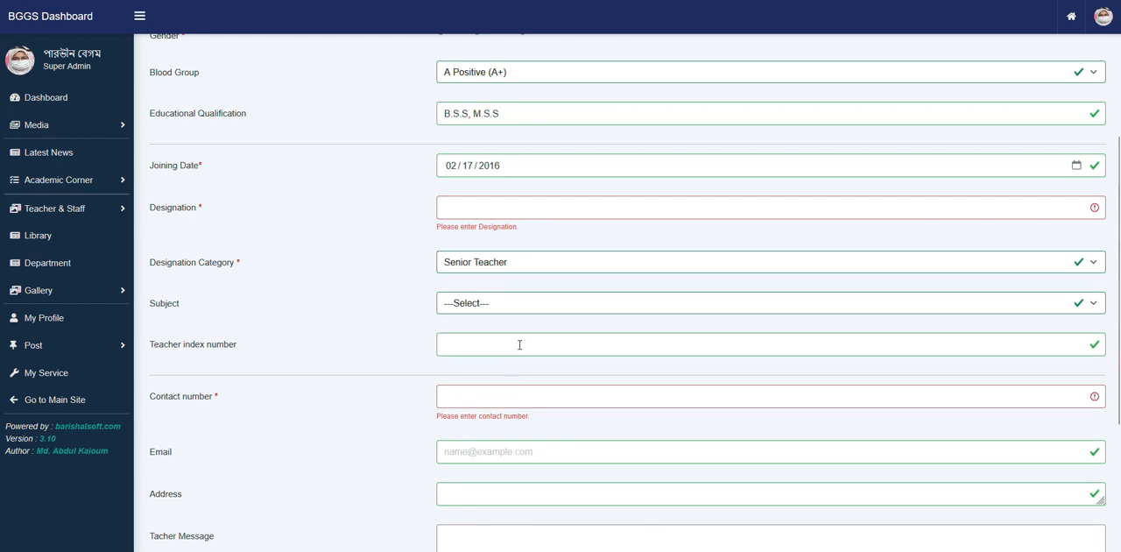
{"action": "left_click", "coordinate": [541, 261]}
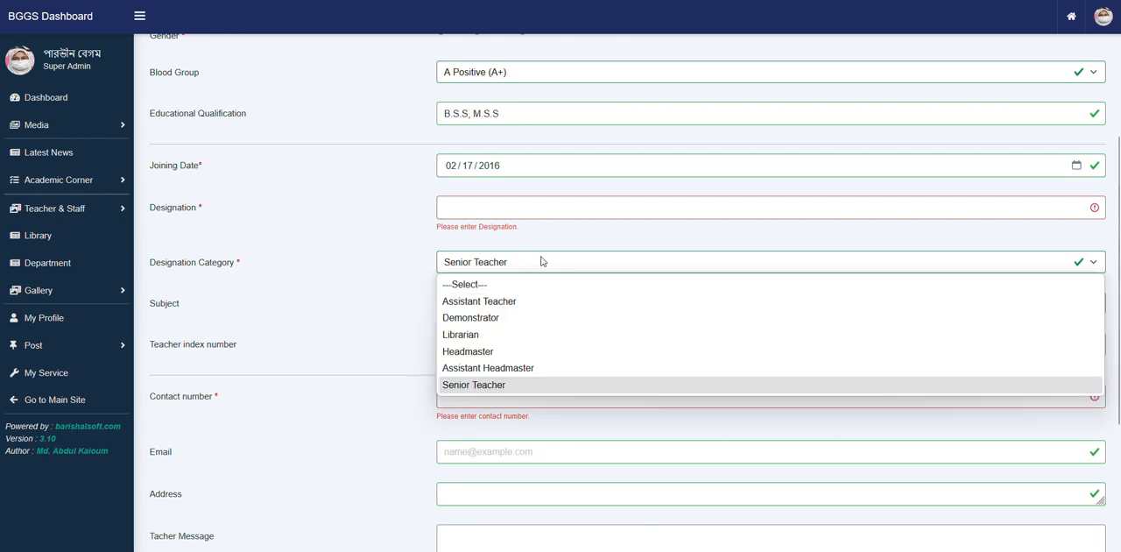
{"action": "left_click", "coordinate": [393, 269]}
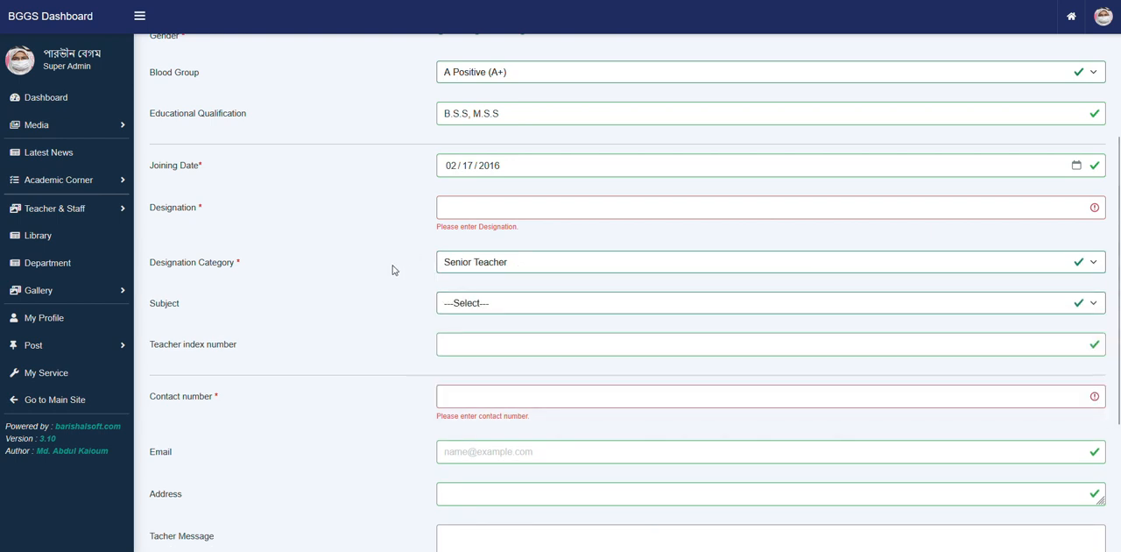
- Enter "Teacher" as the new teacher's designation
{"action": "left_click", "coordinate": [468, 205]}
{"action": "type", "text": "Se"}
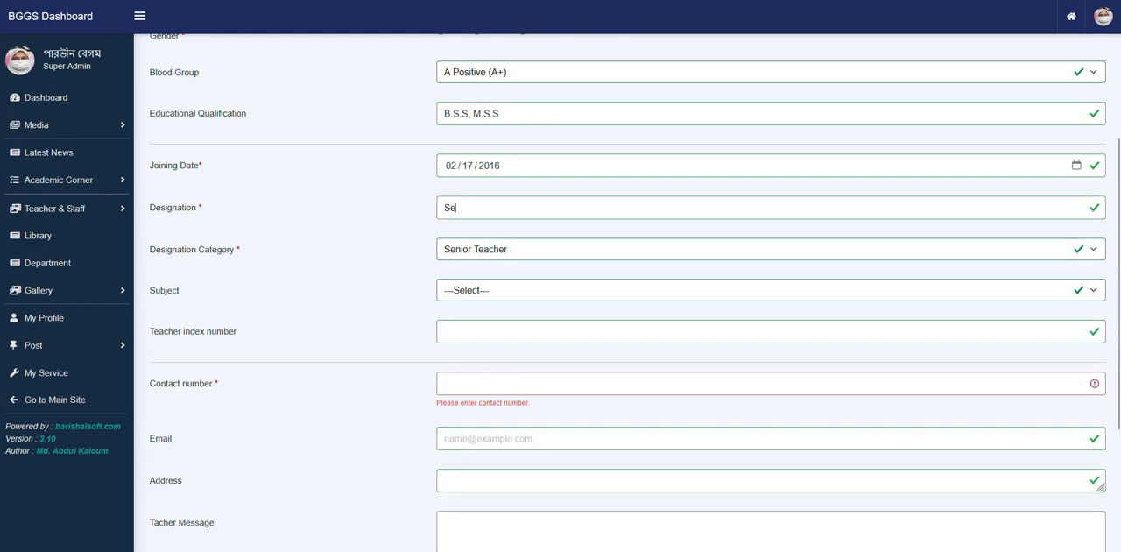
{"action": "key", "text": "BackSpace"}
{"action": "key", "text": "BackSpace"}
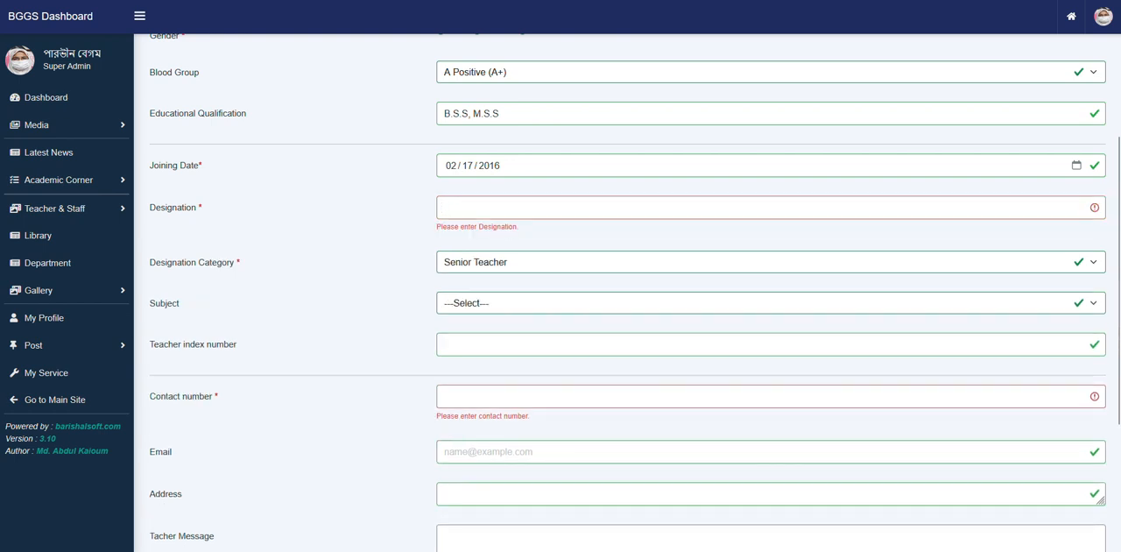
{"action": "type", "text": "Te"}
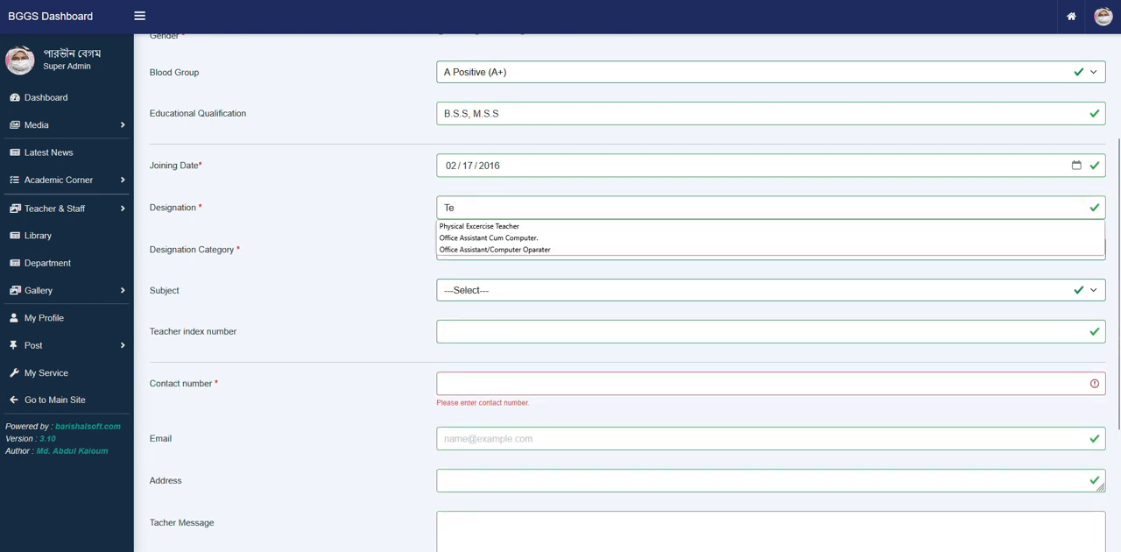
{"action": "type", "text": "acher"}
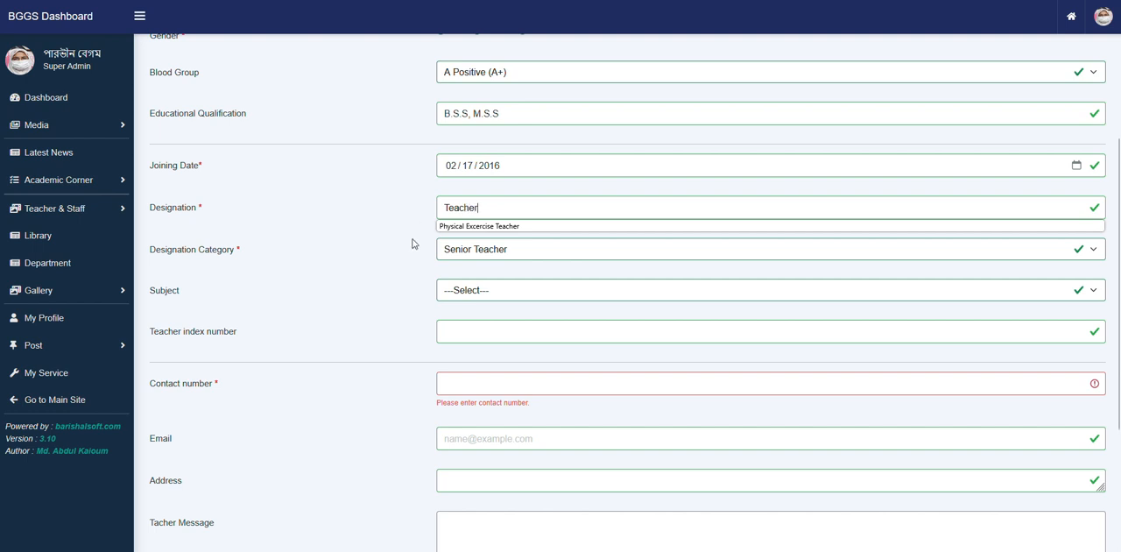
- Choose Bangla as the teacher's subject
{"action": "left_click", "coordinate": [472, 291]}
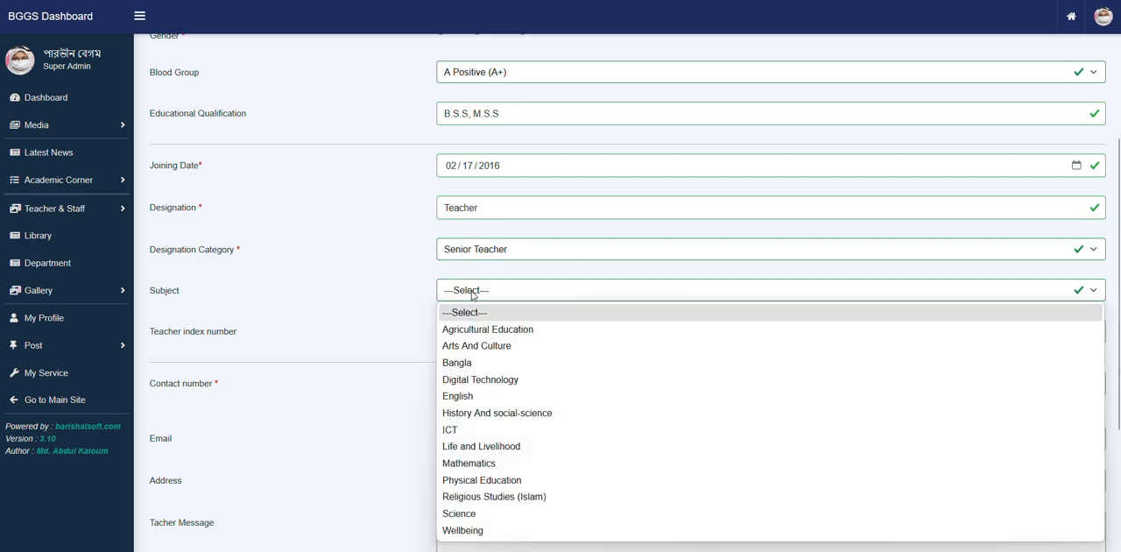
{"action": "left_click", "coordinate": [485, 368]}
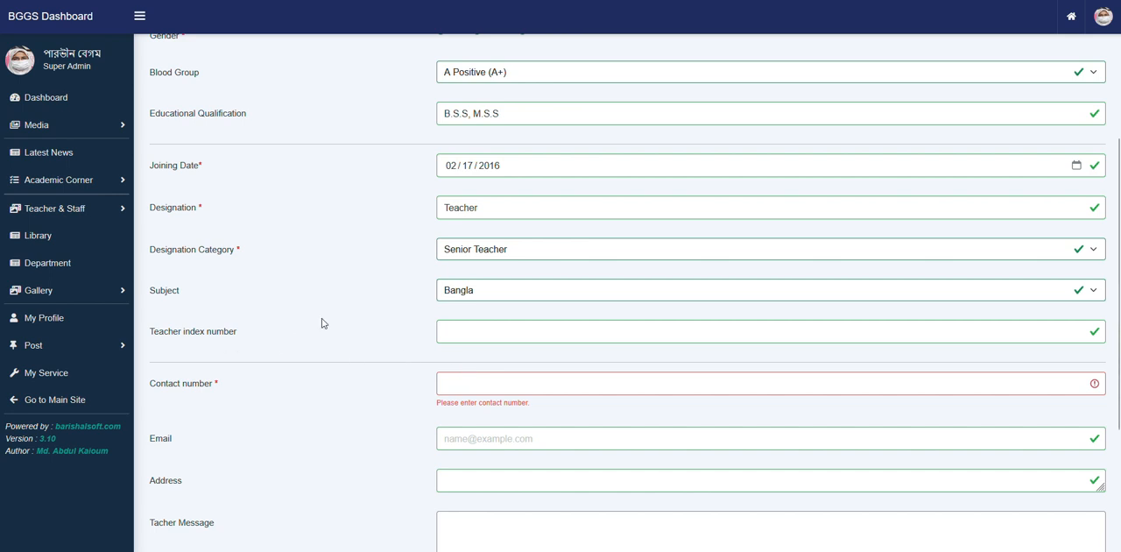
{"action": "left_click_drag", "start_coordinate": [249, 252], "coordinate": [187, 255]}
{"action": "double_click", "coordinate": [174, 293]}
{"action": "left_click", "coordinate": [428, 279]}
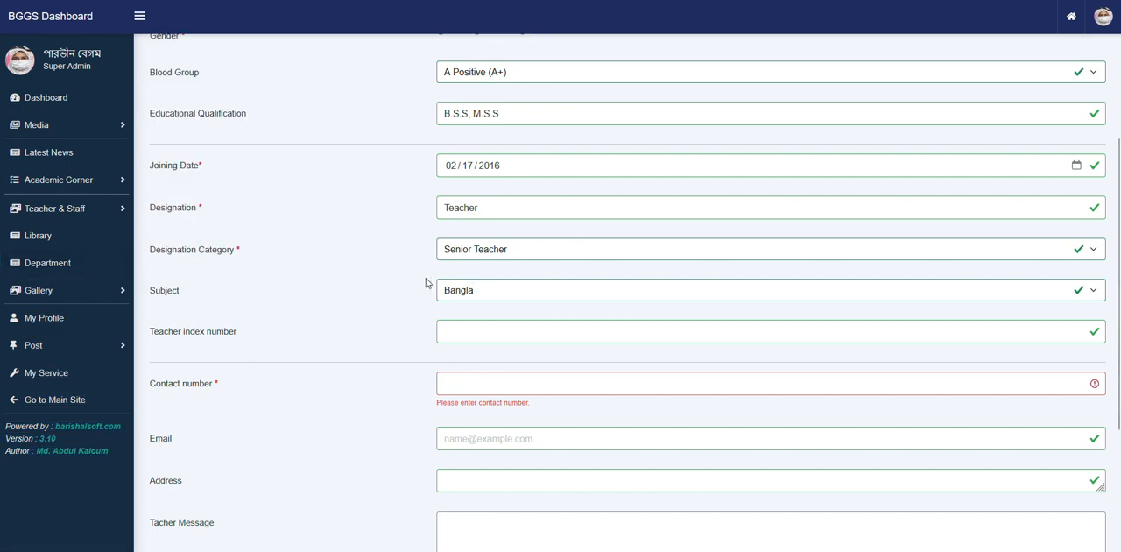
- Look at the saved suggestions for the teacher index number without choosing one
{"action": "left_click", "coordinate": [455, 331]}
{"action": "scroll", "coordinate": [413, 346], "scroll_direction": "down", "scroll_amount": 1}
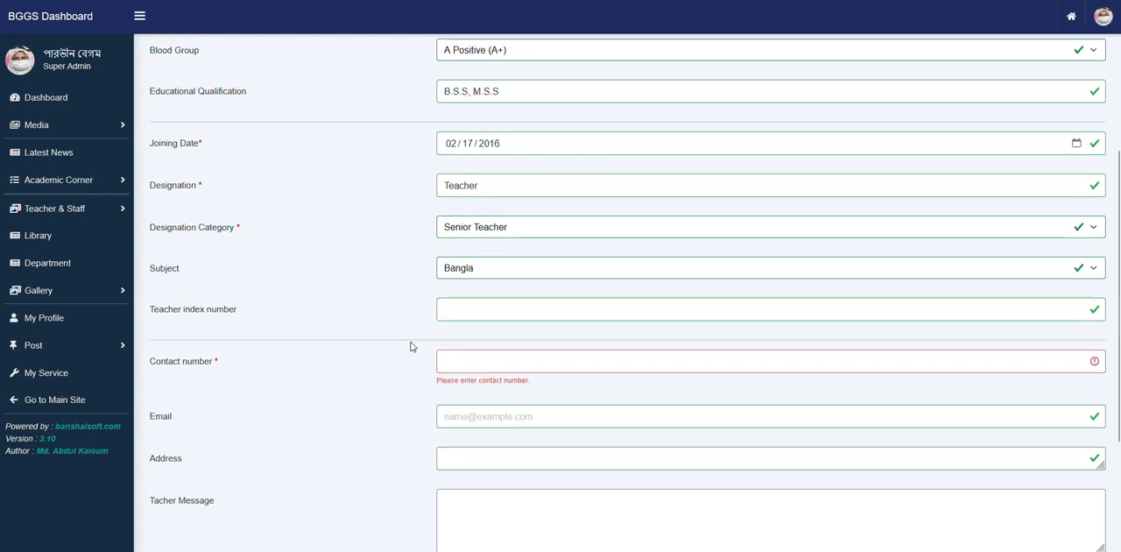
{"action": "left_click", "coordinate": [465, 280]}
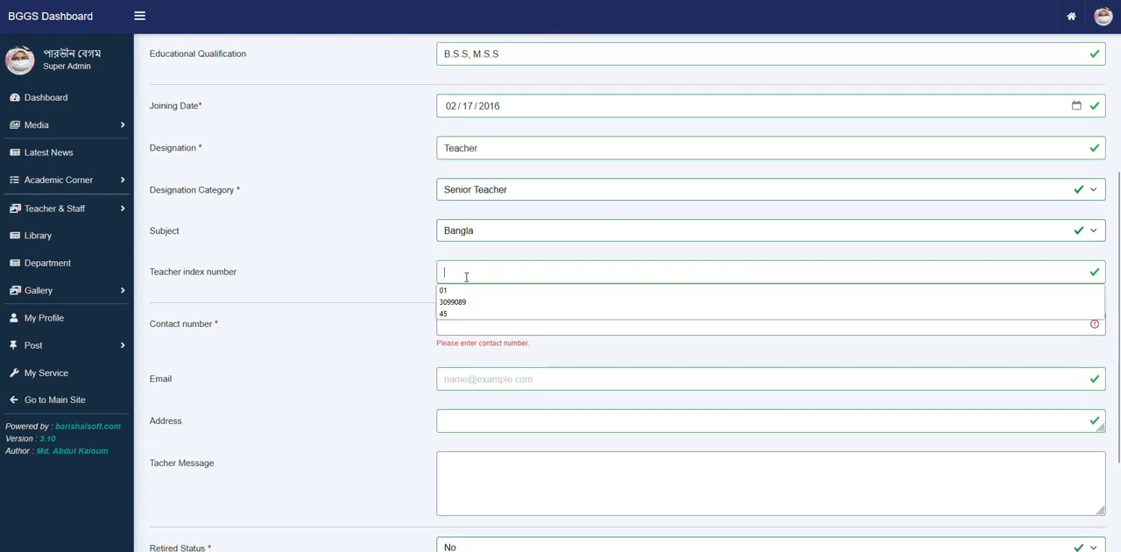
{"action": "left_click", "coordinate": [468, 269]}
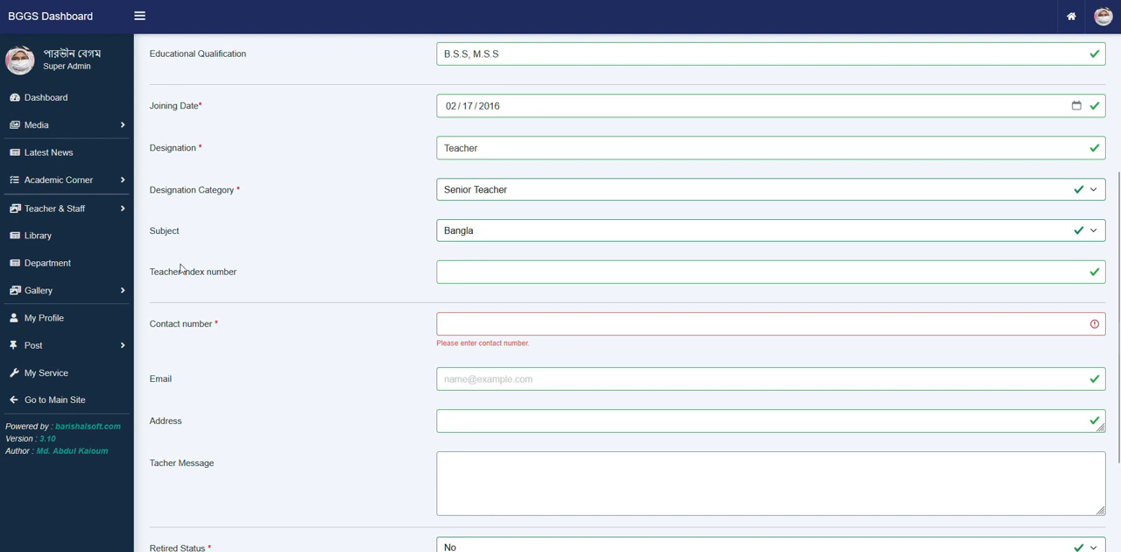
{"action": "left_click", "coordinate": [454, 272]}
{"action": "left_click", "coordinate": [390, 295]}
- Fill in the teacher's contact number with the first saved suggestion
{"action": "scroll", "coordinate": [333, 306], "scroll_direction": "down", "scroll_amount": 1}
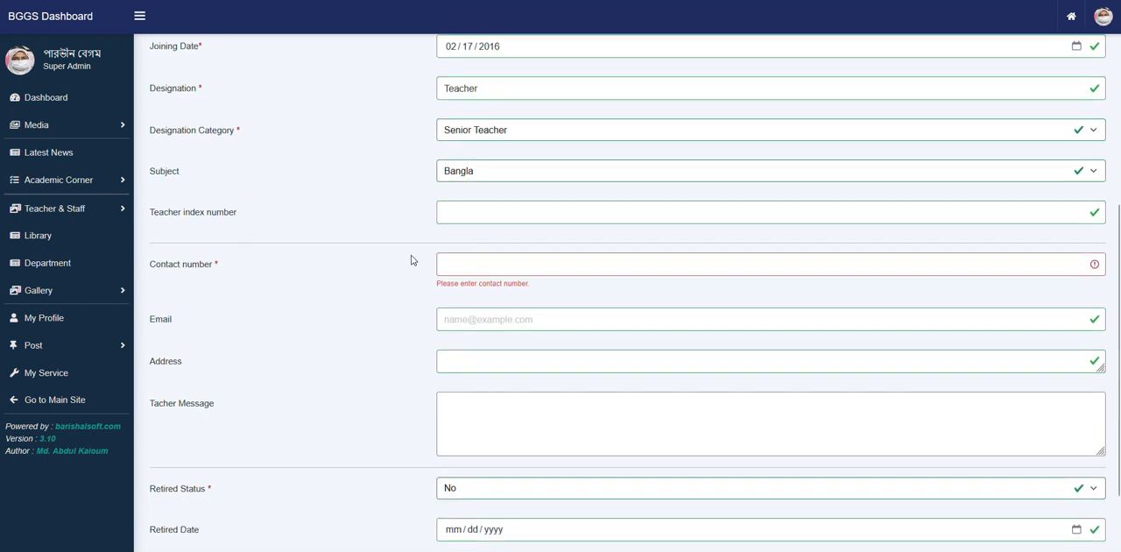
{"action": "left_click", "coordinate": [490, 264]}
{"action": "left_click", "coordinate": [492, 265]}
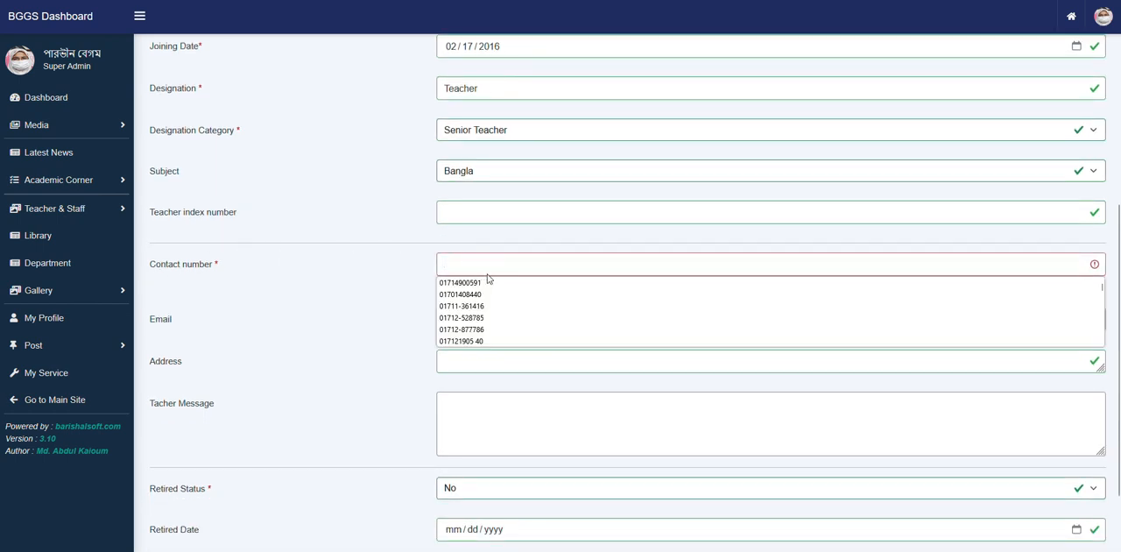
{"action": "left_click", "coordinate": [488, 282]}
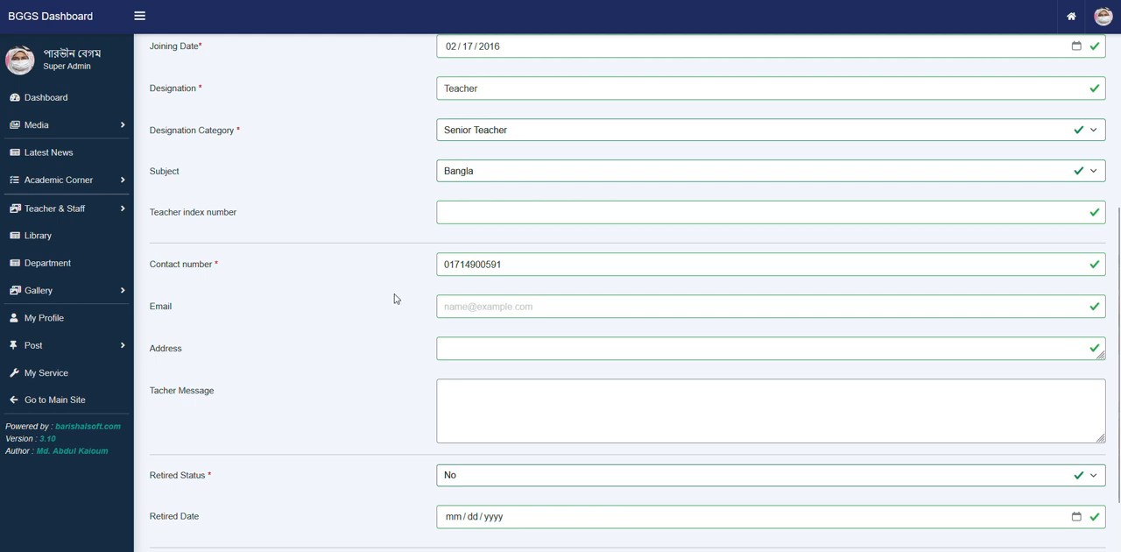
- Fill in the teacher's email address with the second saved suggestion
{"action": "left_click", "coordinate": [487, 303]}
{"action": "left_click", "coordinate": [372, 318]}
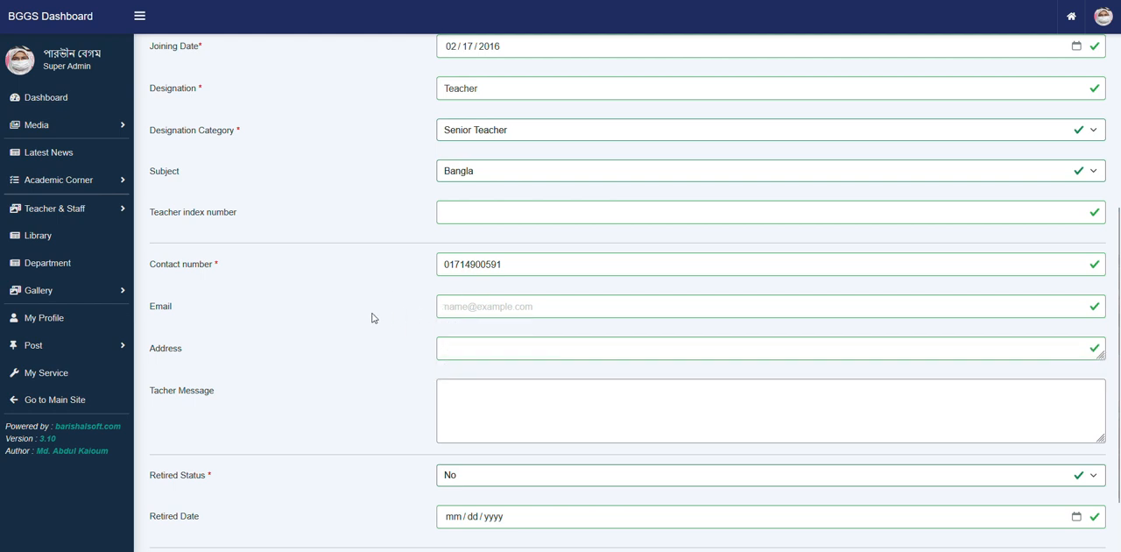
{"action": "left_click", "coordinate": [515, 304]}
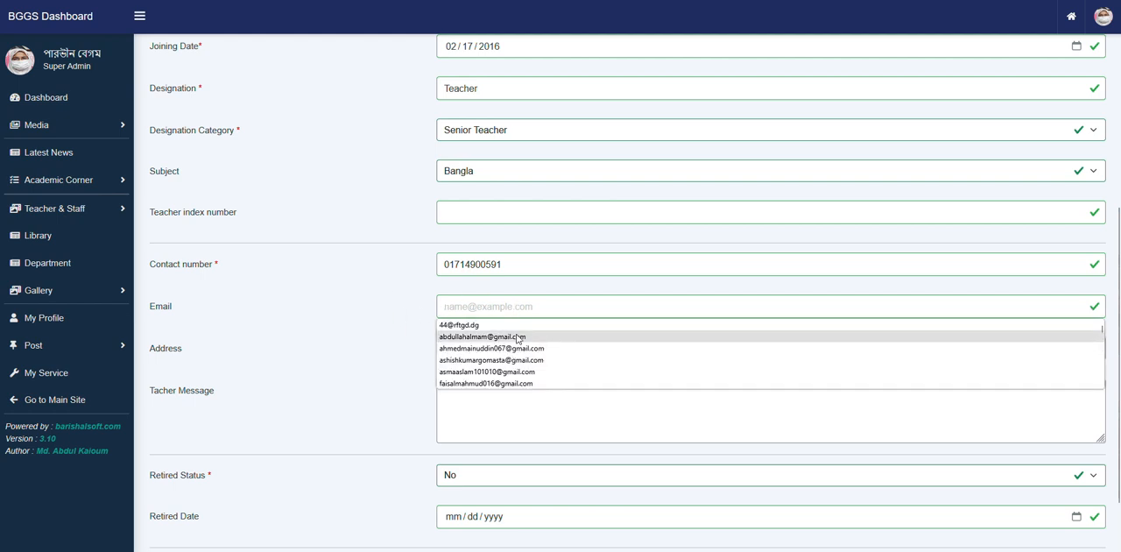
{"action": "left_click", "coordinate": [518, 337]}
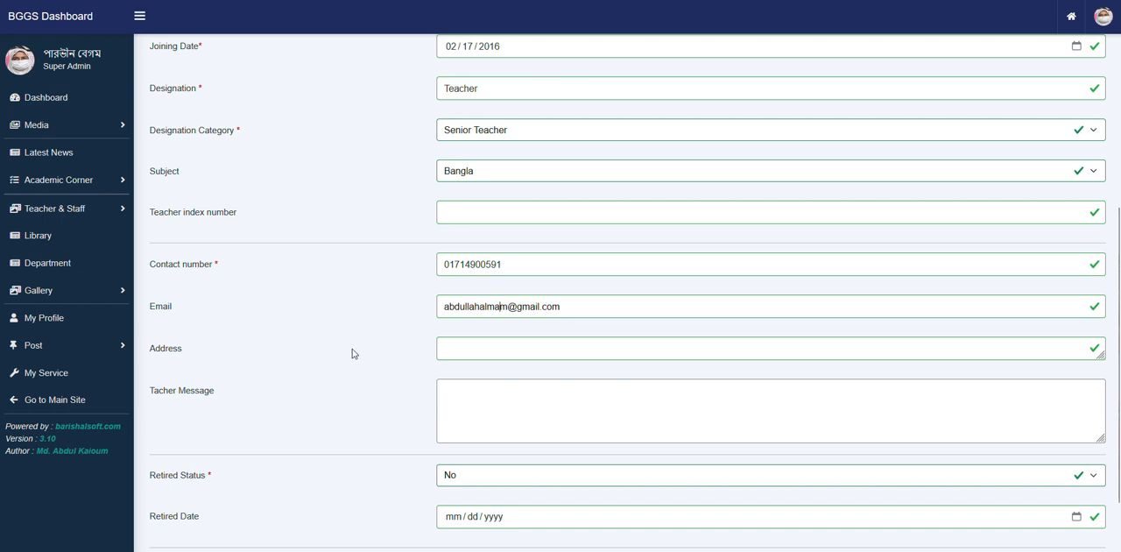
- Fill in the teacher's address and leave the teacher message empty
{"action": "scroll", "coordinate": [286, 360], "scroll_direction": "down", "scroll_amount": 1}
{"action": "left_click", "coordinate": [463, 288]}
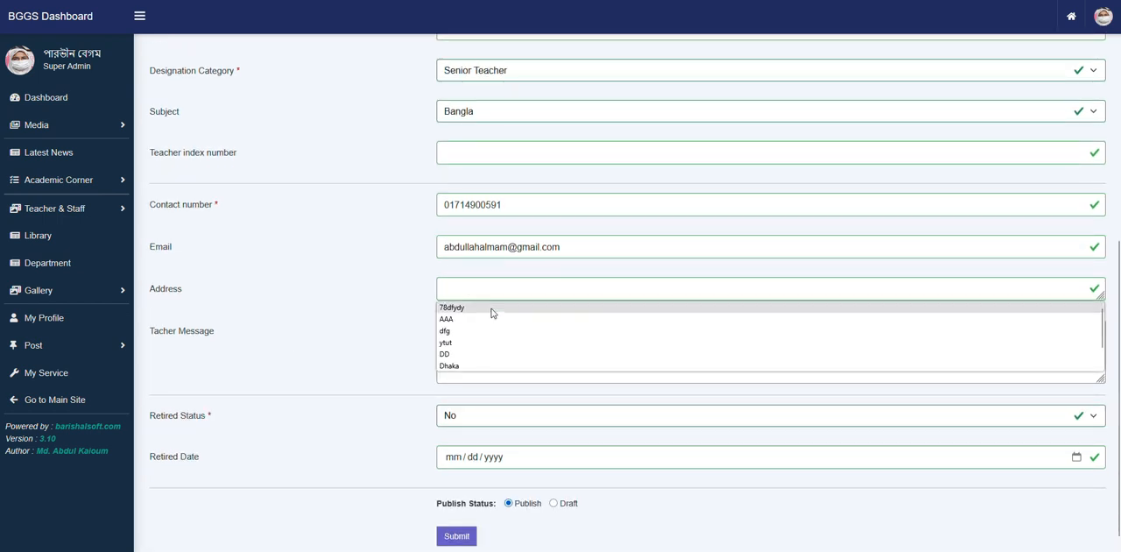
{"action": "scroll", "coordinate": [493, 314], "scroll_direction": "down", "scroll_amount": 2}
{"action": "left_click", "coordinate": [485, 289]}
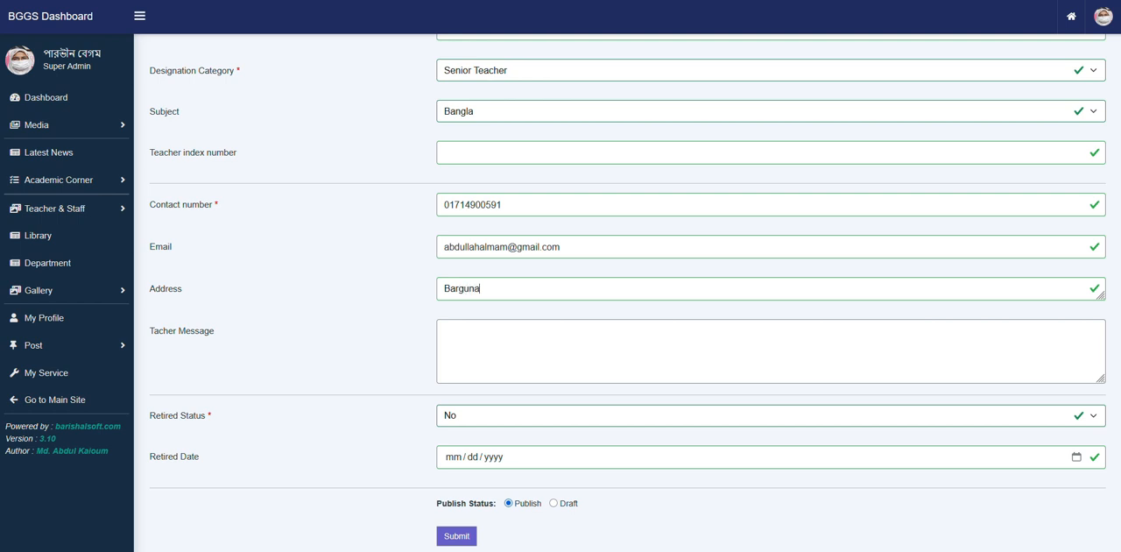
{"action": "left_click", "coordinate": [562, 353]}
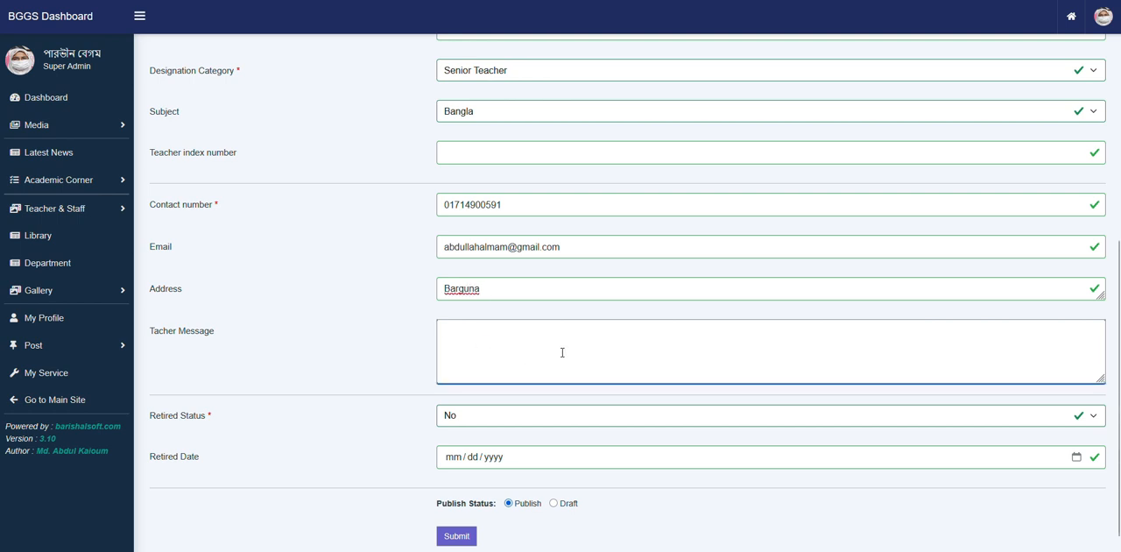
- Switch to the school website's public teachers page and look over its navigation menu
{"action": "scroll", "coordinate": [550, 366], "scroll_direction": "down", "scroll_amount": 1}
{"action": "left_click", "coordinate": [366, 423]}
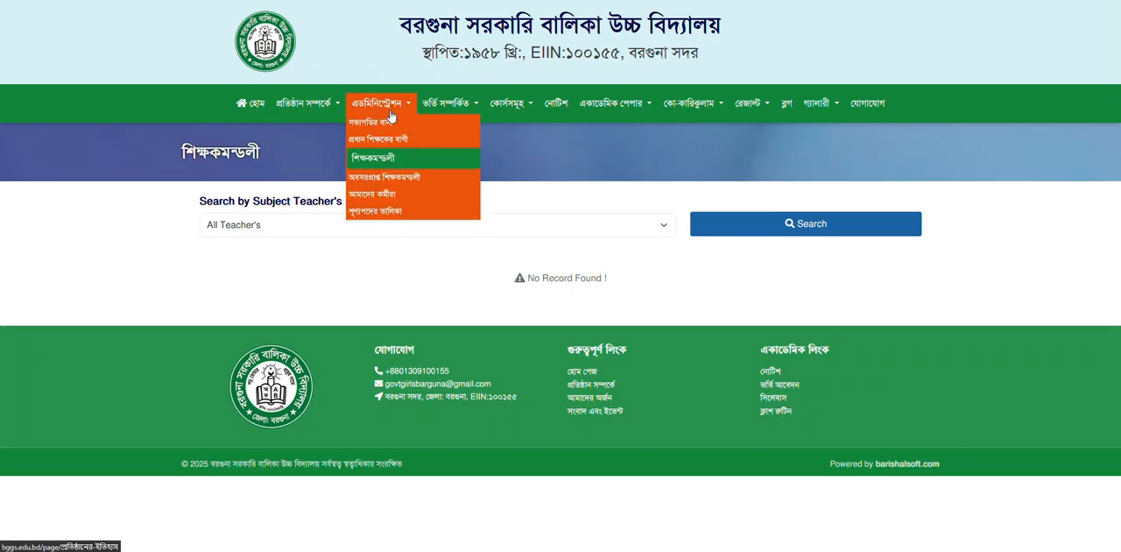
{"action": "mouse_move", "coordinate": [305, 114]}
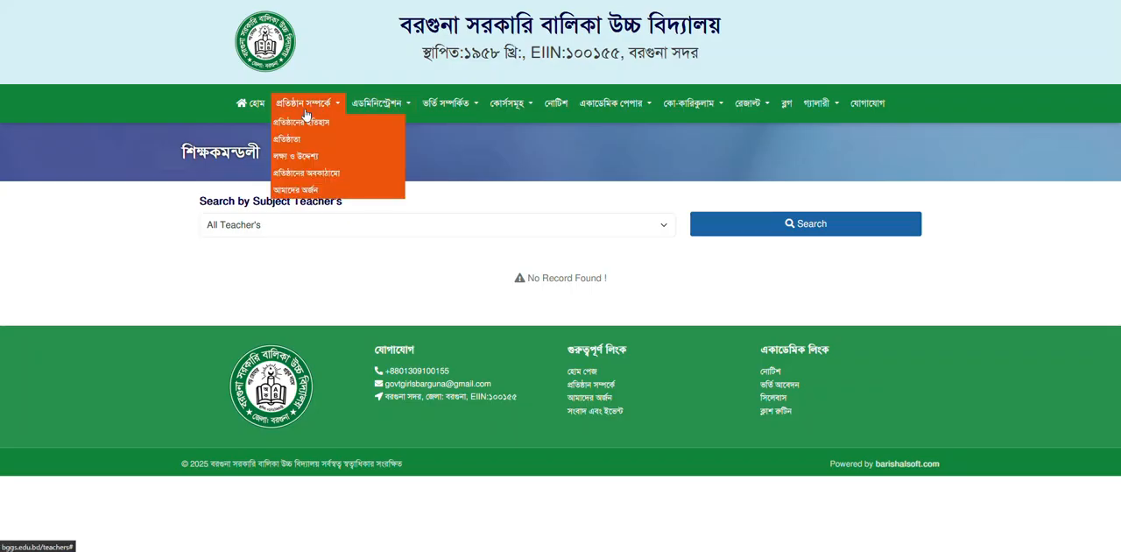
{"action": "mouse_move", "coordinate": [366, 107]}
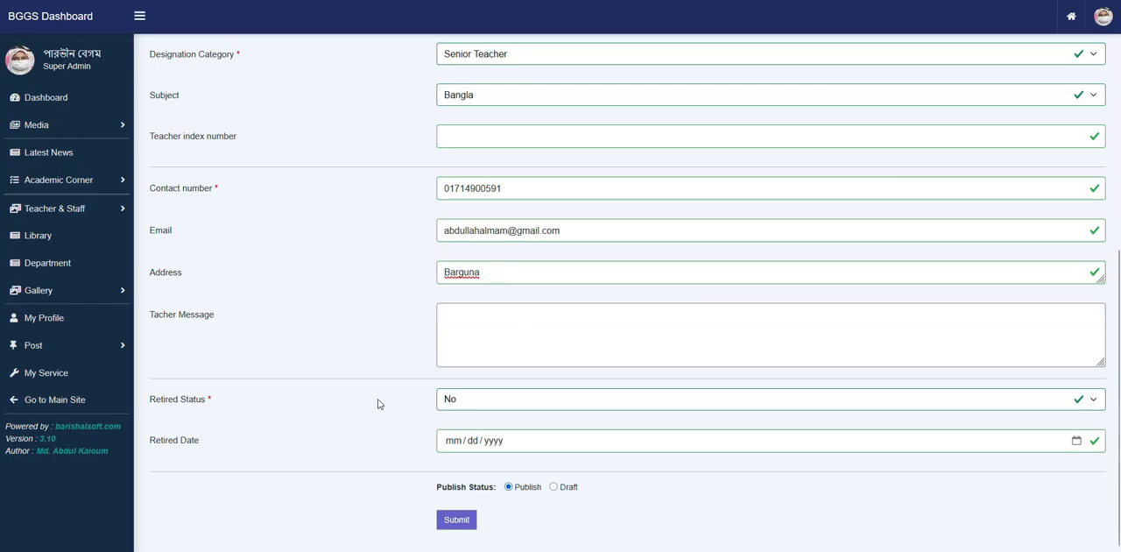
- Return to the Add Teacher form and examine the retired status options and retired date field, keeping the status as No
{"action": "left_click", "coordinate": [475, 397]}
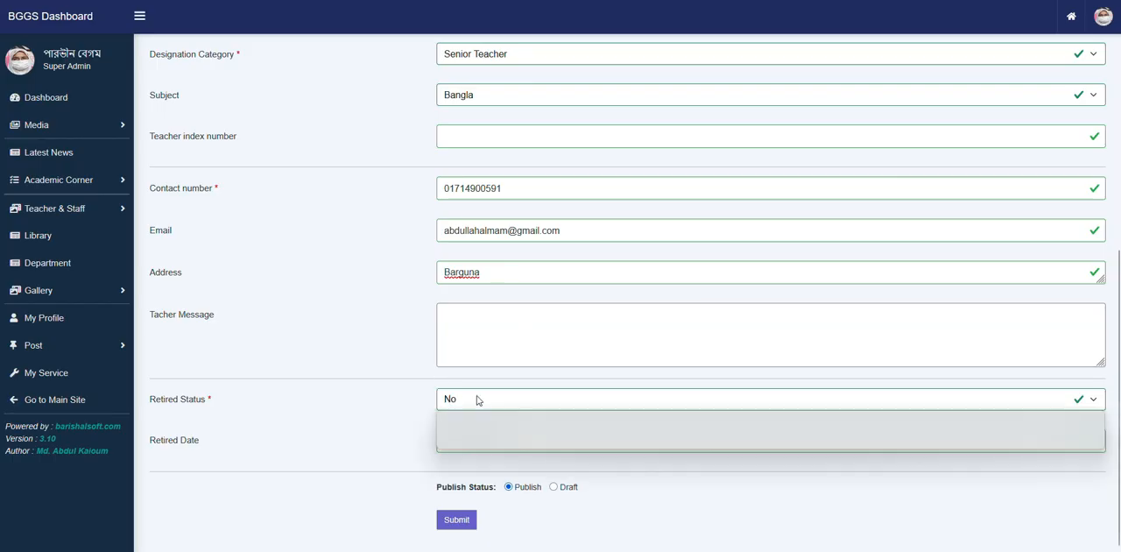
{"action": "left_click", "coordinate": [477, 399]}
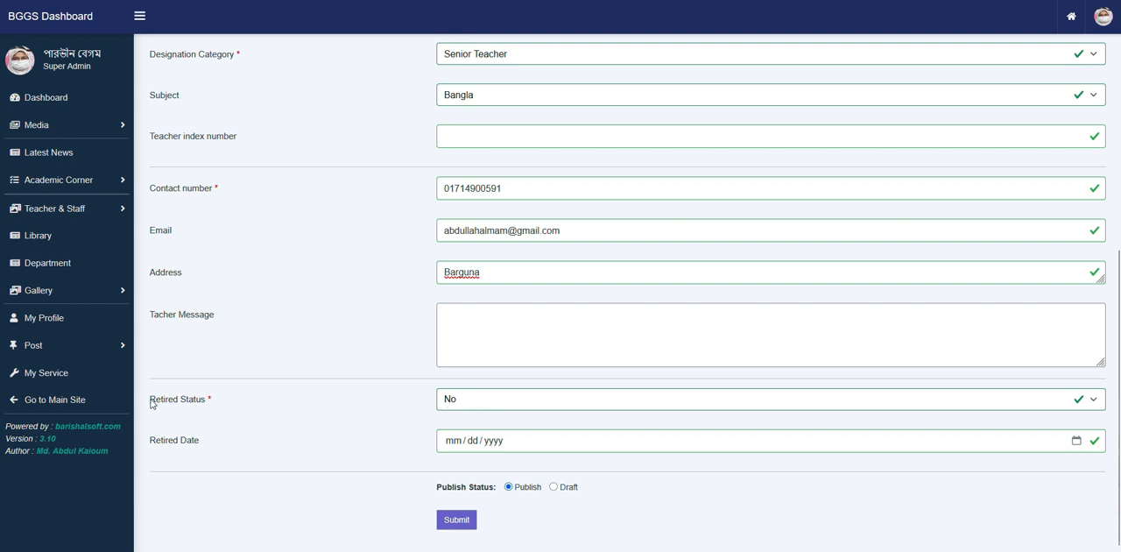
{"action": "left_click", "coordinate": [490, 398]}
{"action": "left_click", "coordinate": [492, 402]}
{"action": "left_click", "coordinate": [492, 402]}
{"action": "left_click", "coordinate": [493, 402]}
{"action": "left_click_drag", "start_coordinate": [149, 438], "coordinate": [197, 430]}
{"action": "left_click", "coordinate": [529, 458]}
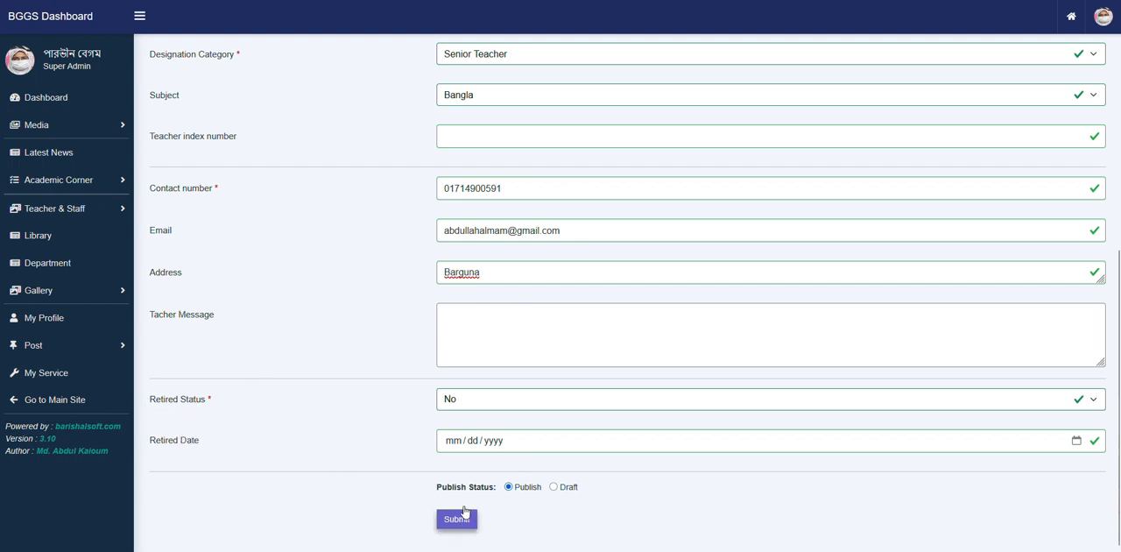
- Choose Screenshot_1.png as the teacher's profile photo
{"action": "scroll", "coordinate": [491, 259], "scroll_direction": "up", "scroll_amount": 2}
{"action": "scroll", "coordinate": [491, 259], "scroll_direction": "up", "scroll_amount": 3}
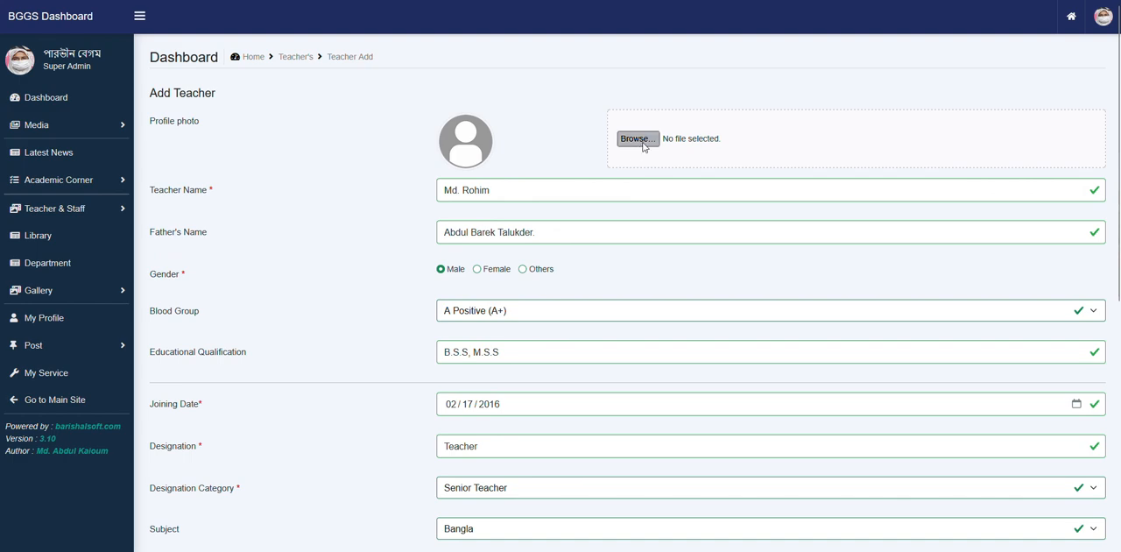
{"action": "left_click", "coordinate": [643, 143]}
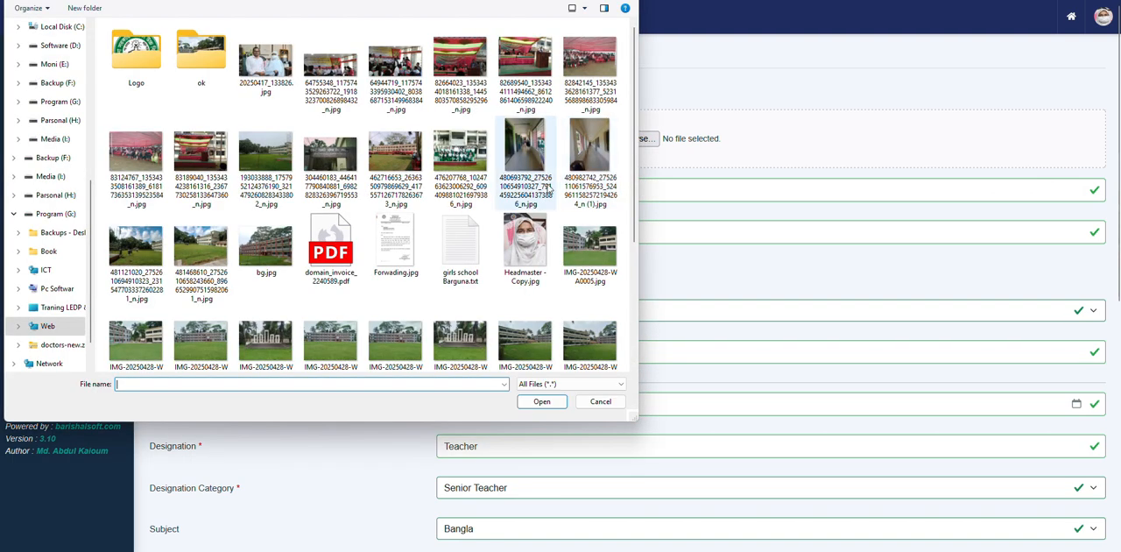
{"action": "scroll", "coordinate": [348, 167], "scroll_direction": "down", "scroll_amount": 3}
{"action": "scroll", "coordinate": [342, 162], "scroll_direction": "up", "scroll_amount": 3}
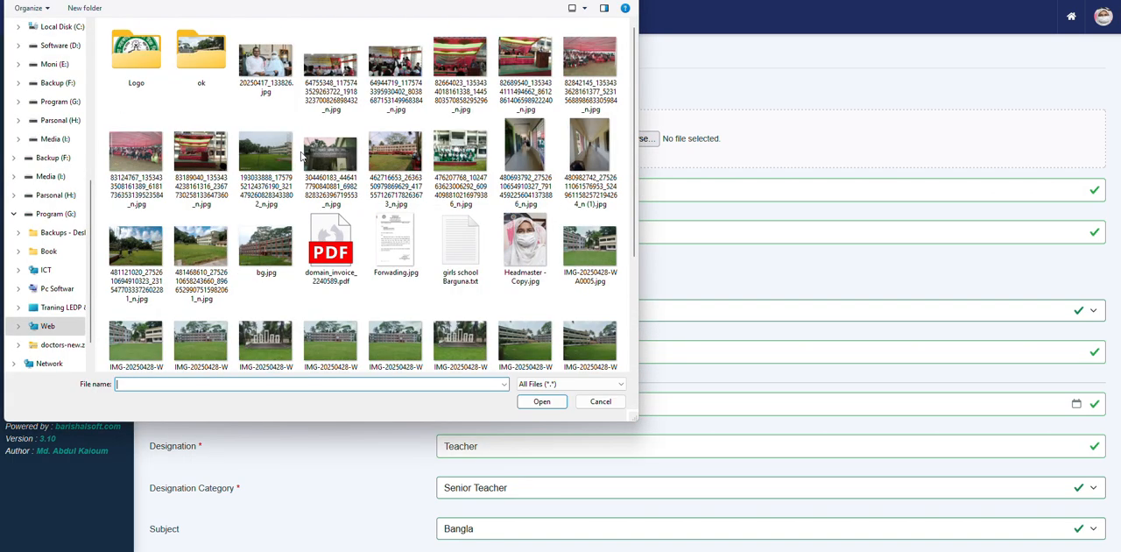
{"action": "scroll", "coordinate": [563, 298], "scroll_direction": "down", "scroll_amount": 3}
{"action": "double_click", "coordinate": [578, 254]}
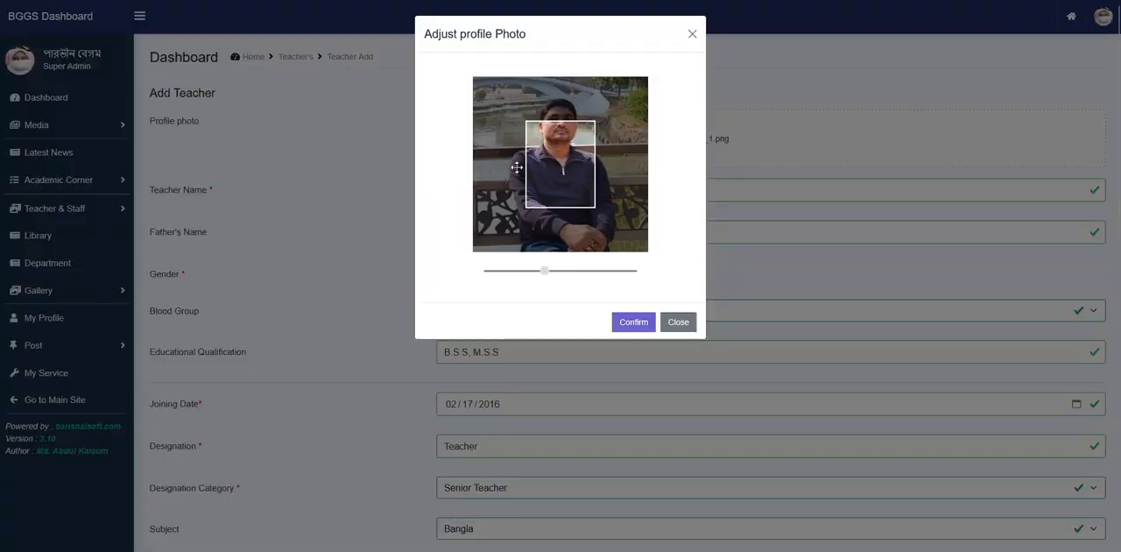
- Adjust the photo's zoom and position so the face fits the crop frame, and confirm the crop
{"action": "scroll", "coordinate": [559, 164], "scroll_direction": "down", "scroll_amount": 1}
{"action": "mouse_move", "coordinate": [564, 157]}
{"action": "left_mouse_down"}
{"action": "mouse_move", "coordinate": [563, 189]}
{"action": "mouse_move", "coordinate": [564, 176]}
{"action": "left_mouse_up"}
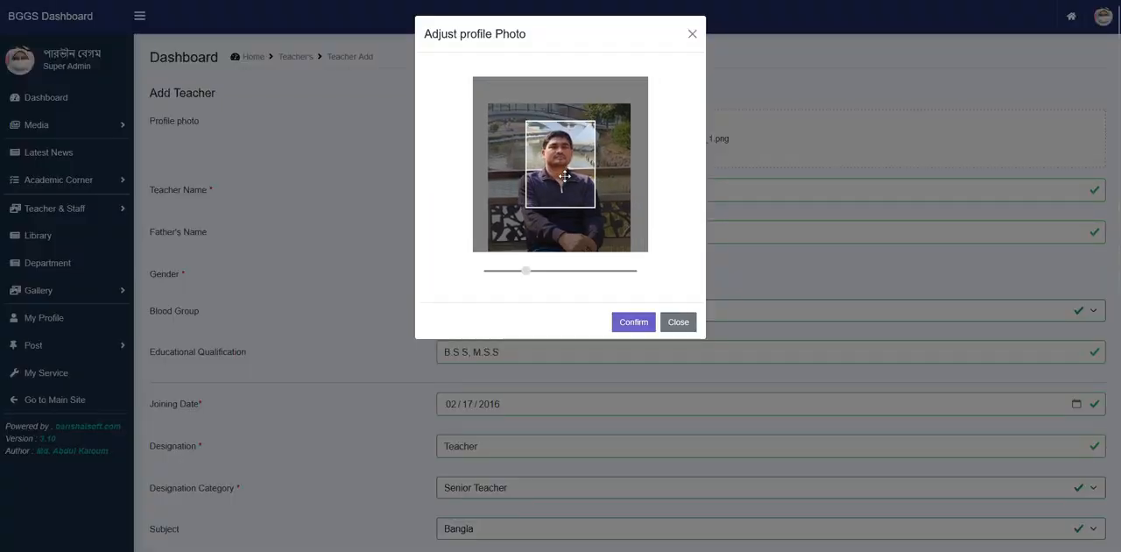
{"action": "scroll", "coordinate": [565, 176], "scroll_direction": "up", "scroll_amount": 2}
{"action": "scroll", "coordinate": [565, 176], "scroll_direction": "up", "scroll_amount": 2}
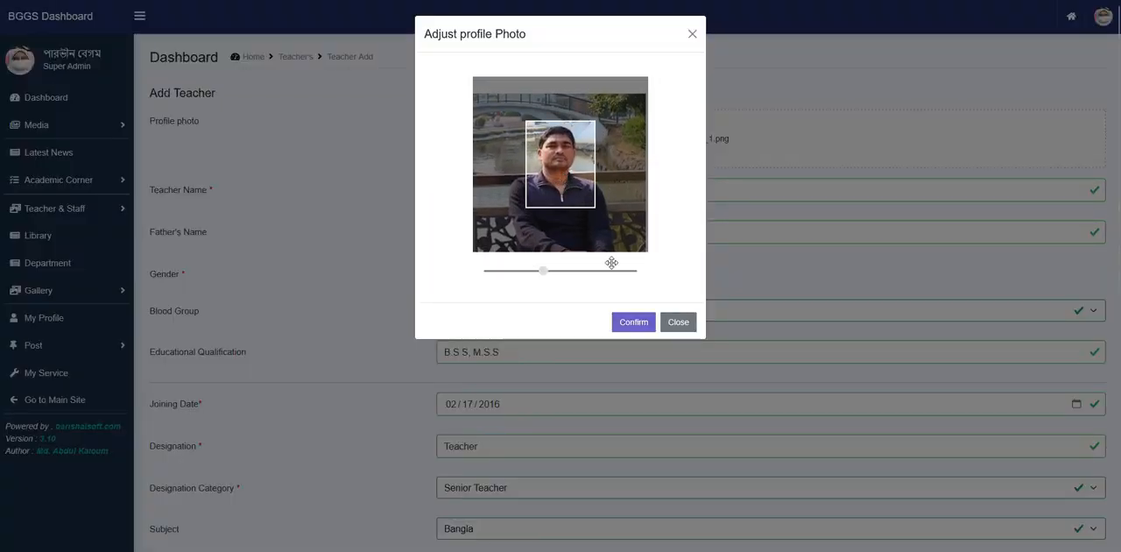
{"action": "left_click", "coordinate": [624, 324]}
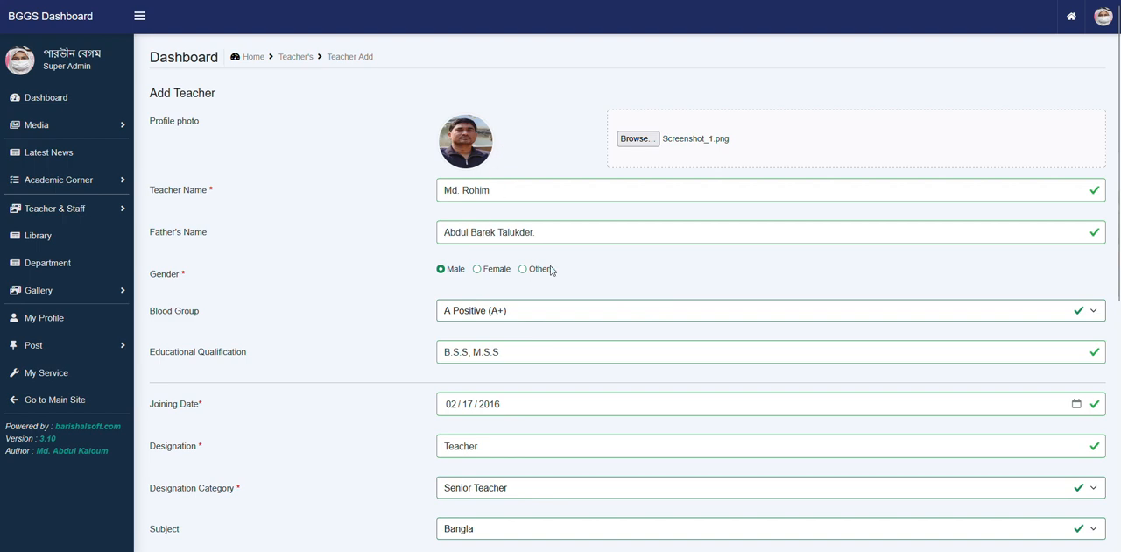
- Look over the completed Add Teacher form and submit it with the Publish status
{"action": "scroll", "coordinate": [540, 324], "scroll_direction": "down", "scroll_amount": 5}
{"action": "scroll", "coordinate": [502, 396], "scroll_direction": "up", "scroll_amount": 4}
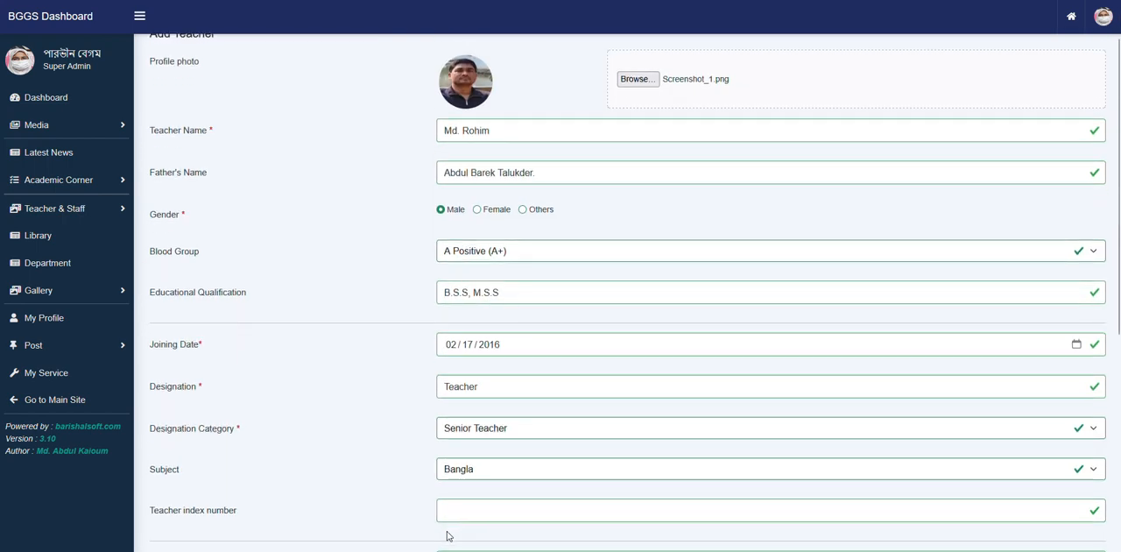
{"action": "scroll", "coordinate": [446, 533], "scroll_direction": "down", "scroll_amount": 4}
{"action": "left_click", "coordinate": [462, 531]}
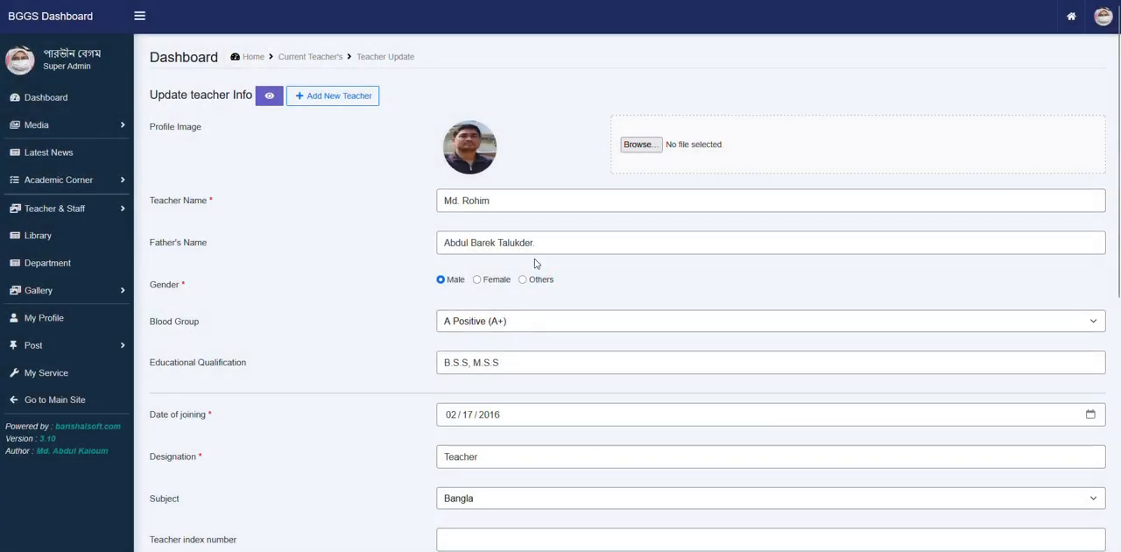
- Check the new teacher's card on the public teachers page, including designation, subject and phone link
{"action": "left_click_drag", "start_coordinate": [150, 96], "coordinate": [179, 99]}
{"action": "left_click", "coordinate": [577, 110]}
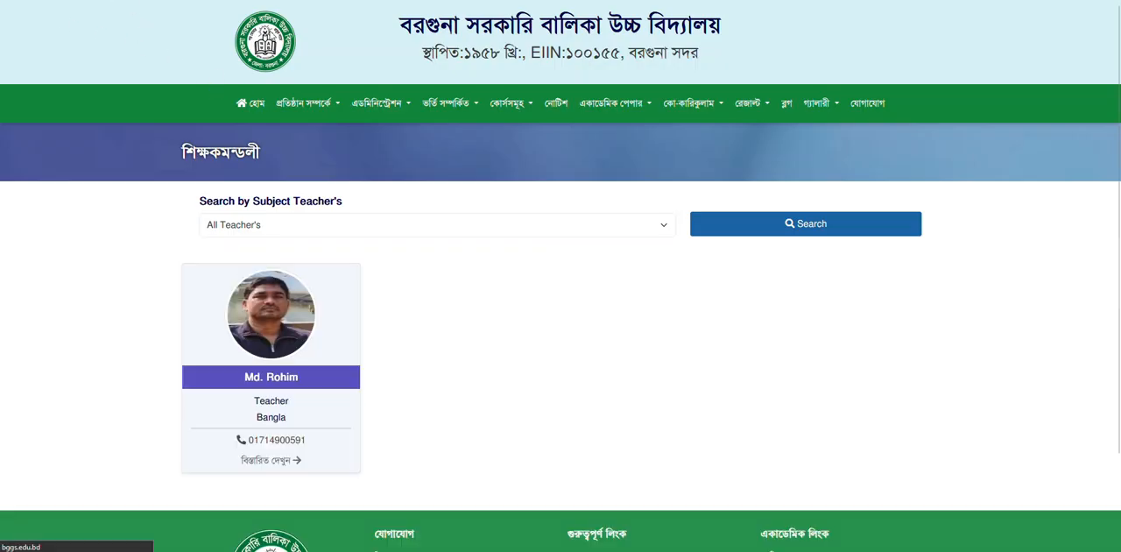
{"action": "scroll", "coordinate": [475, 282], "scroll_direction": "down", "scroll_amount": 2}
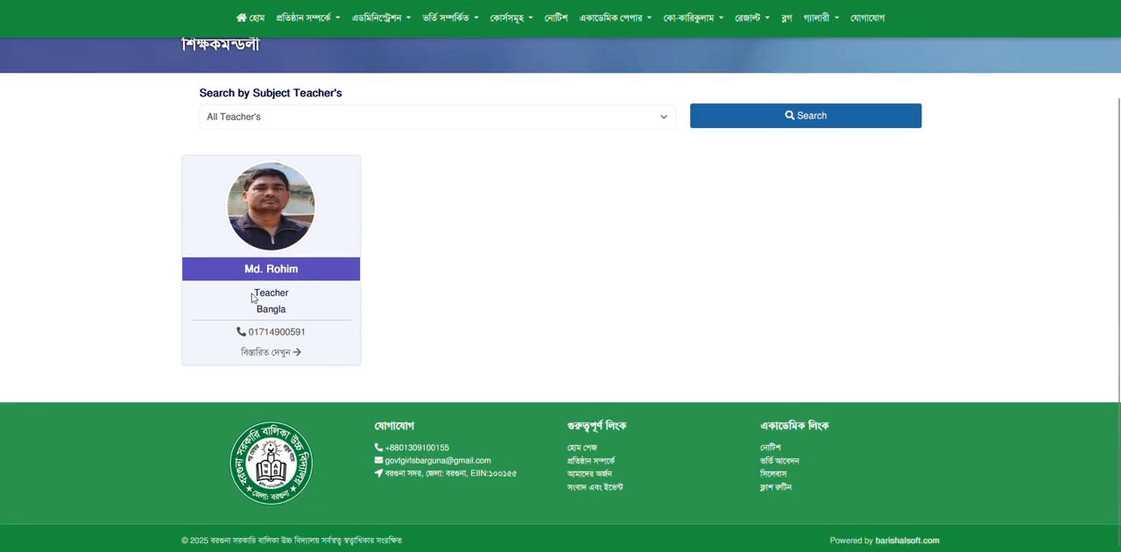
{"action": "left_click_drag", "start_coordinate": [251, 298], "coordinate": [300, 296]}
{"action": "left_click", "coordinate": [271, 316]}
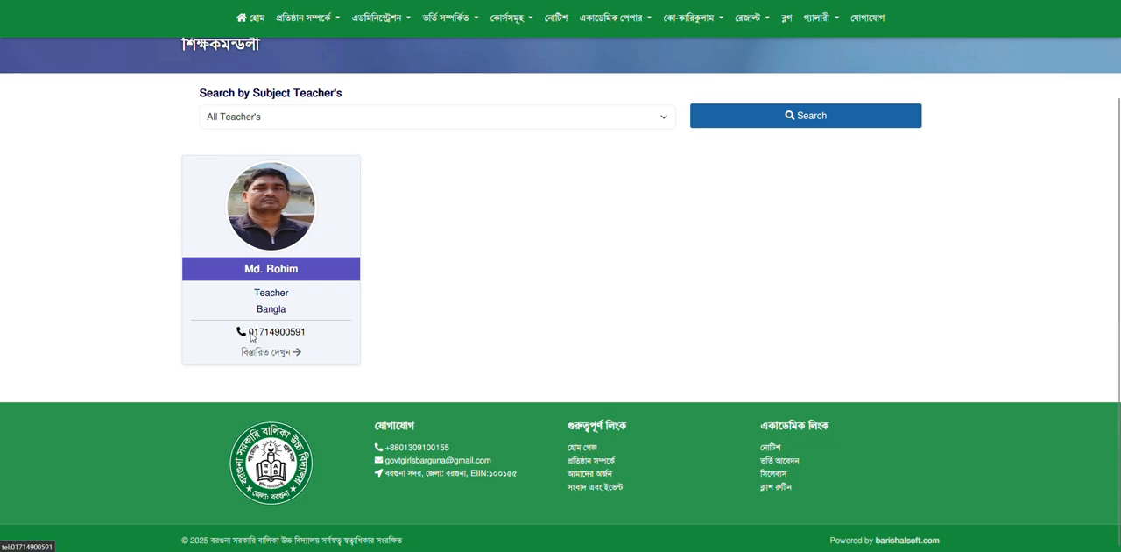
{"action": "left_click", "coordinate": [251, 333]}
{"action": "left_click", "coordinate": [648, 77]}
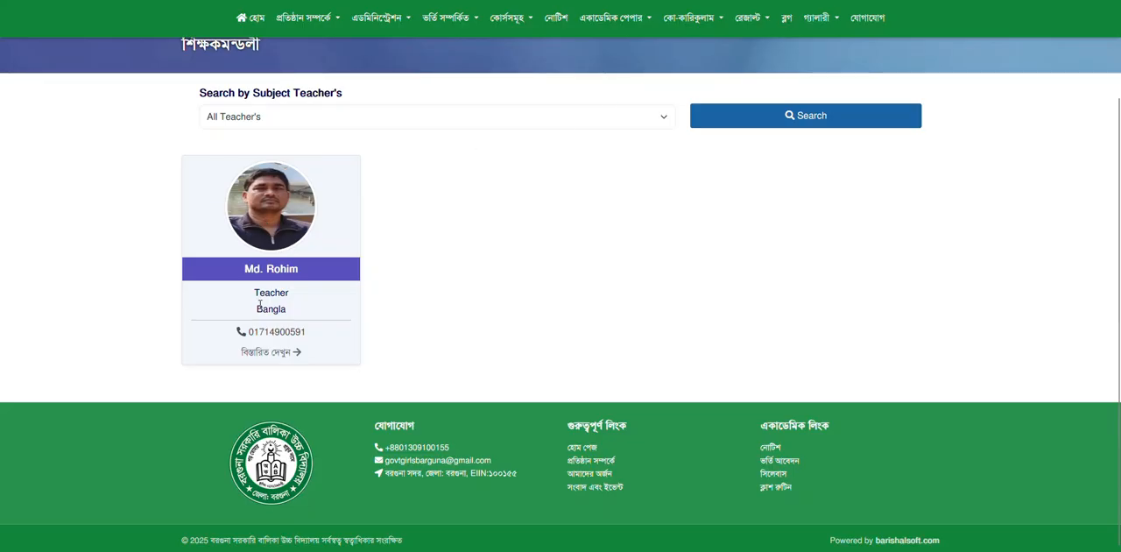
- Open the teacher's full public profile and review the job information and personal details
{"action": "left_click", "coordinate": [291, 360]}
{"action": "scroll", "coordinate": [660, 303], "scroll_direction": "down", "scroll_amount": 3}
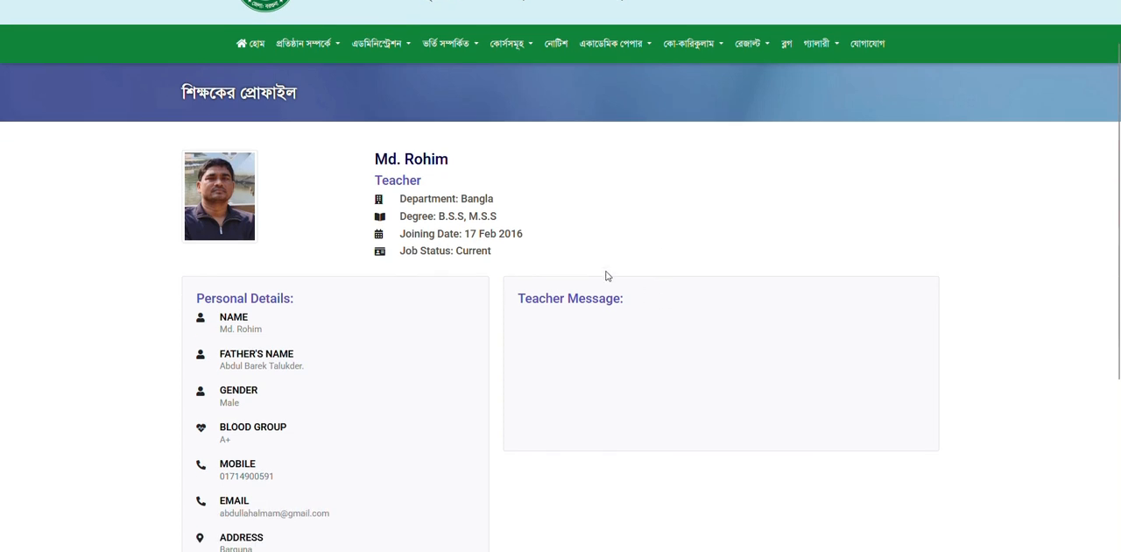
{"action": "scroll", "coordinate": [433, 226], "scroll_direction": "down", "scroll_amount": 1}
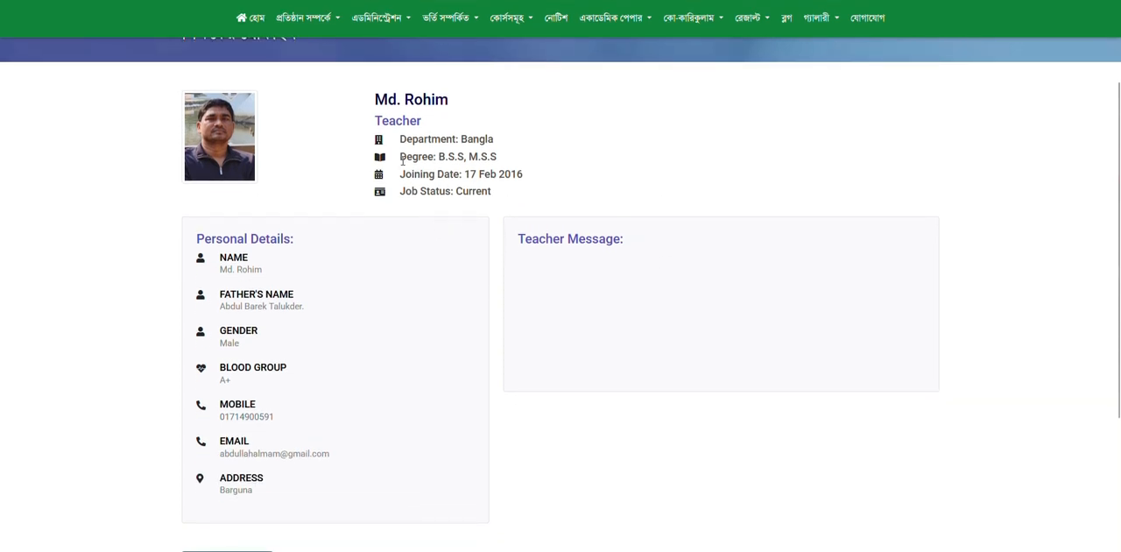
{"action": "left_click_drag", "start_coordinate": [402, 156], "coordinate": [498, 195]}
{"action": "left_click", "coordinate": [506, 170]}
{"action": "left_click", "coordinate": [406, 235]}
{"action": "scroll", "coordinate": [263, 327], "scroll_direction": "down", "scroll_amount": 3}
{"action": "scroll", "coordinate": [276, 323], "scroll_direction": "up", "scroll_amount": 4}
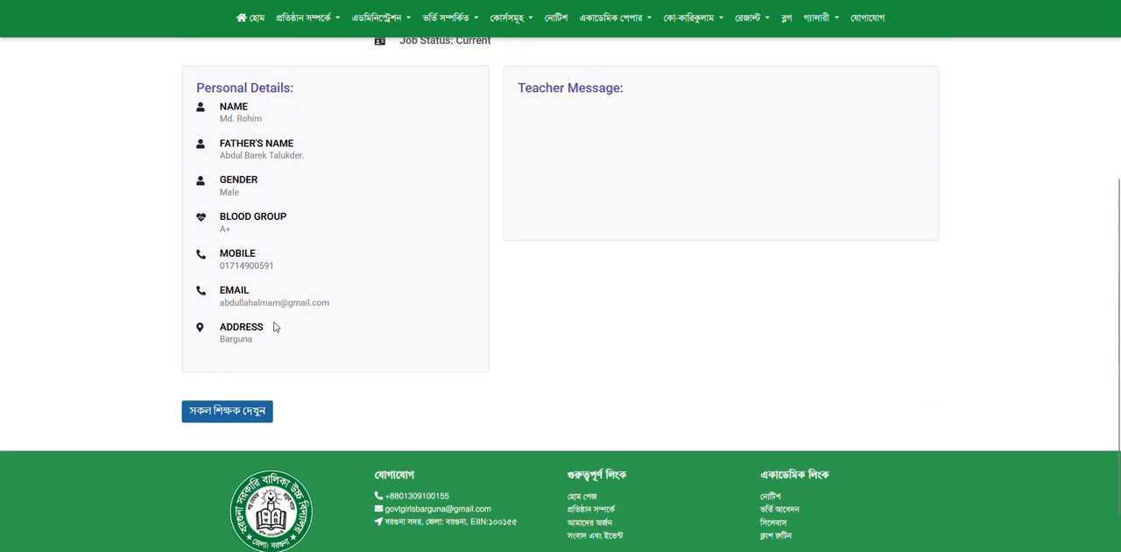
{"action": "scroll", "coordinate": [270, 329], "scroll_direction": "down", "scroll_amount": 3}
- Return to the list of all teachers and search it for Bangla teachers
{"action": "left_click", "coordinate": [237, 425]}
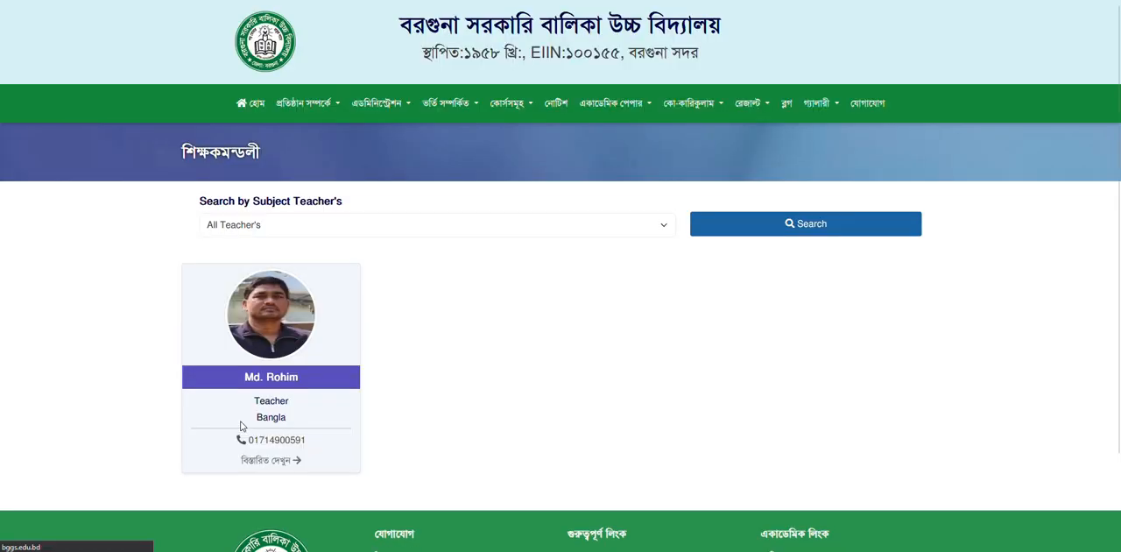
{"action": "left_click", "coordinate": [419, 222]}
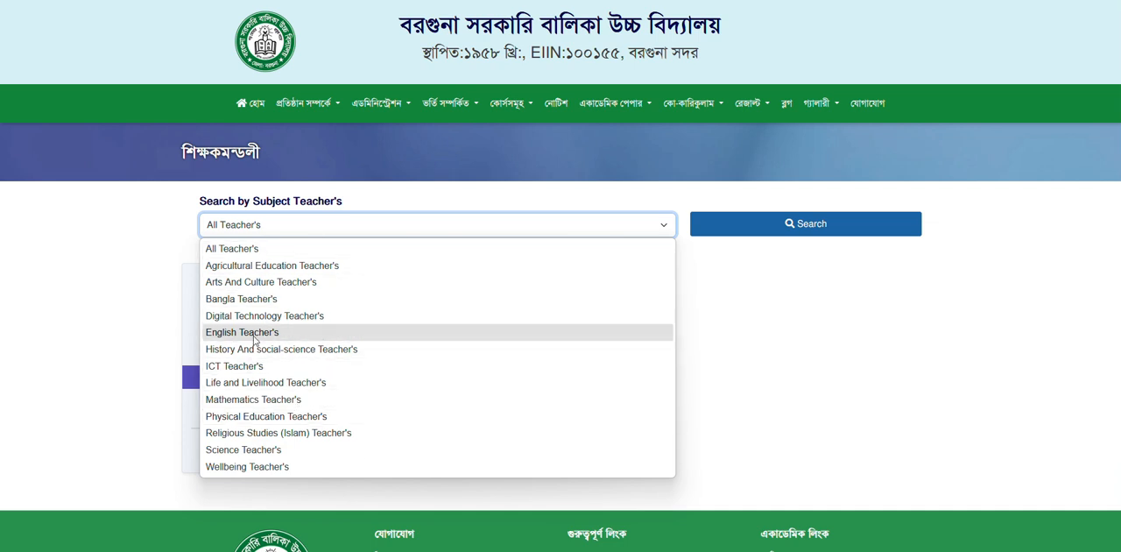
{"action": "left_click", "coordinate": [292, 299]}
{"action": "left_click", "coordinate": [819, 224]}
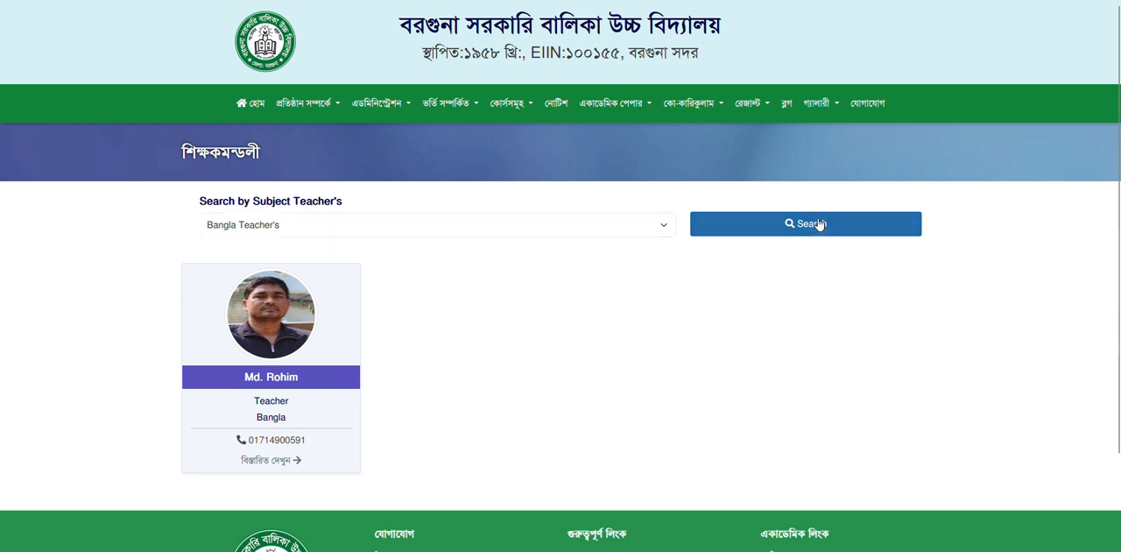
- Search the public teachers page for English teachers
{"action": "left_click", "coordinate": [311, 235]}
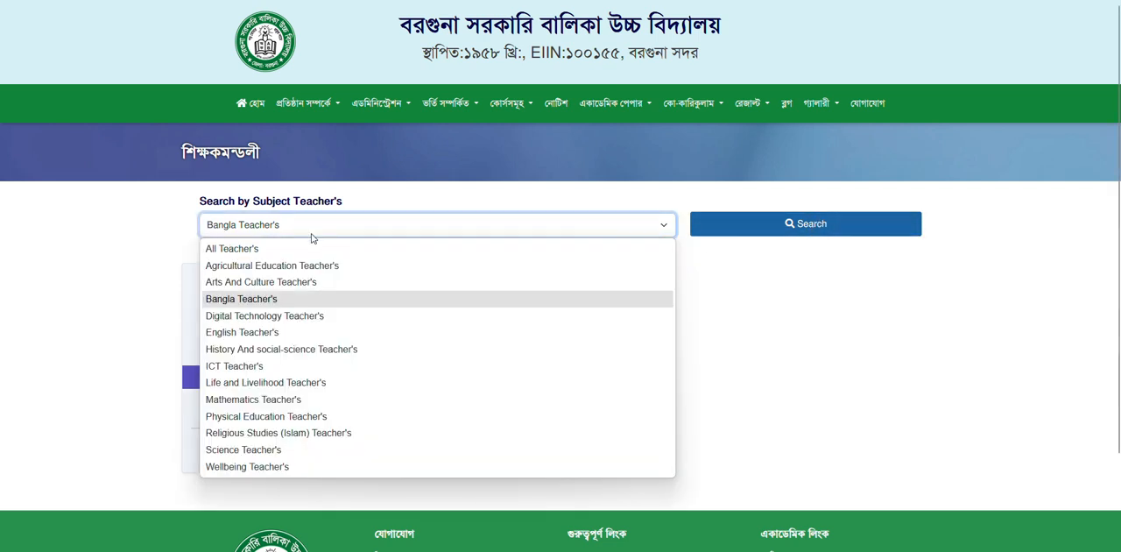
{"action": "left_click", "coordinate": [261, 333]}
{"action": "left_click", "coordinate": [803, 225]}
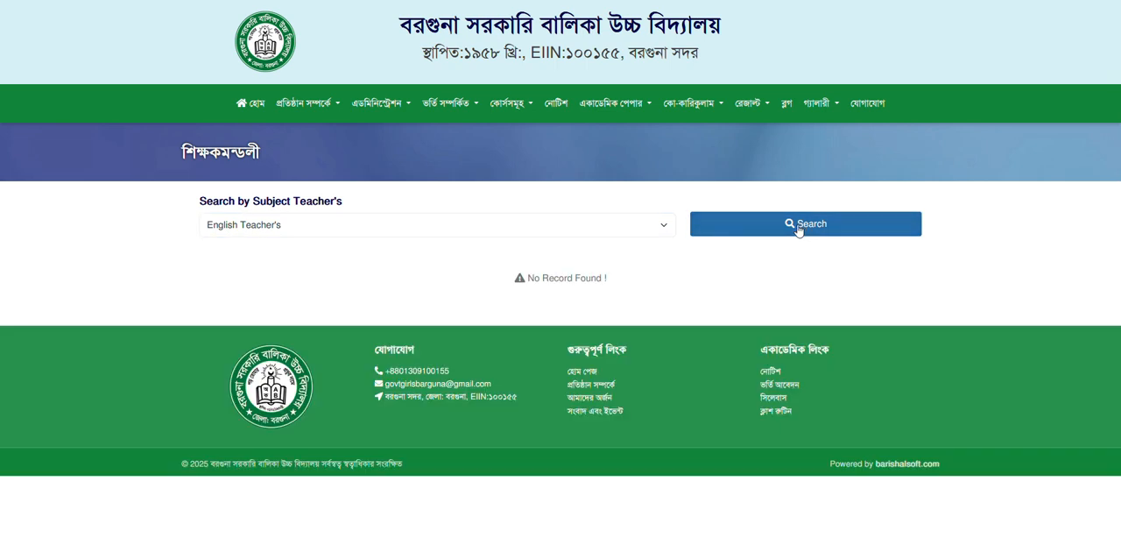
- Set the subject filter back to All Teacher's and run the search
{"action": "left_click", "coordinate": [337, 229]}
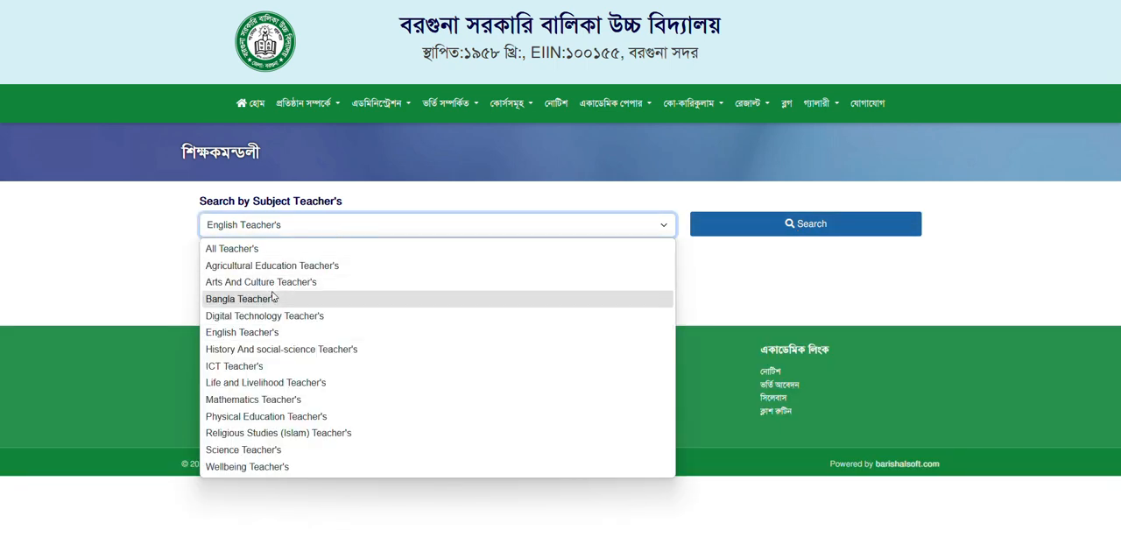
{"action": "left_click", "coordinate": [124, 249]}
{"action": "left_click", "coordinate": [283, 232]}
{"action": "left_click", "coordinate": [273, 257]}
{"action": "left_click", "coordinate": [839, 226]}
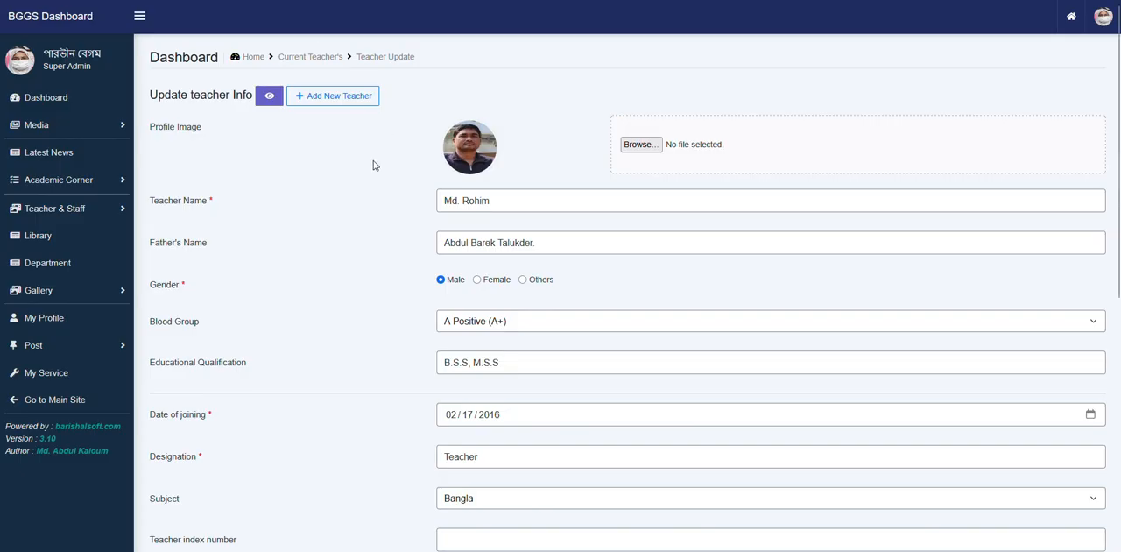
- Switch back to the admin dashboard and open the list of current teachers
{"action": "key", "text": "alt+Left"}
{"action": "left_click", "coordinate": [62, 107]}
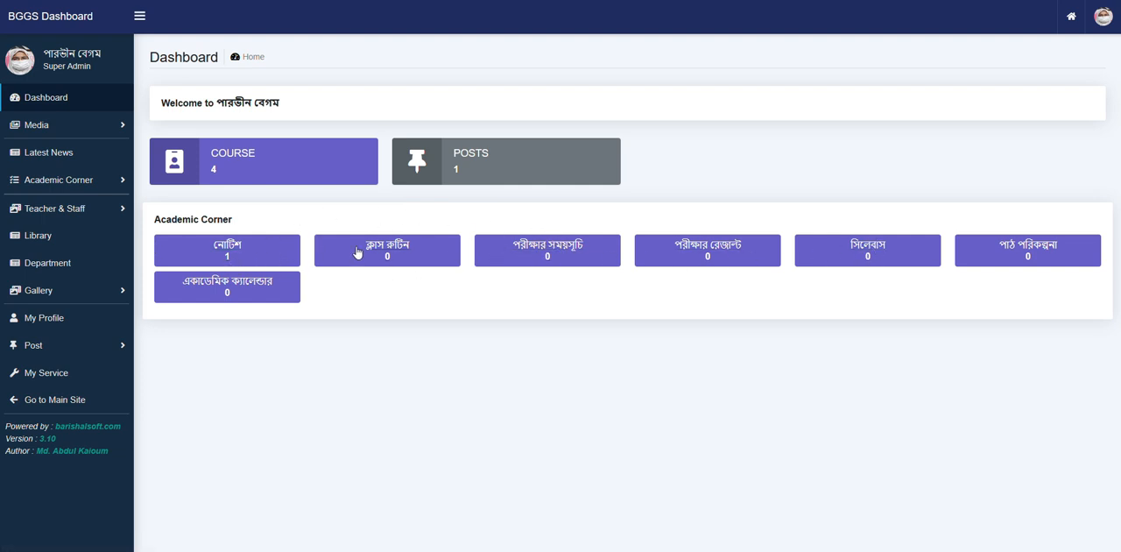
{"action": "left_click", "coordinate": [54, 211]}
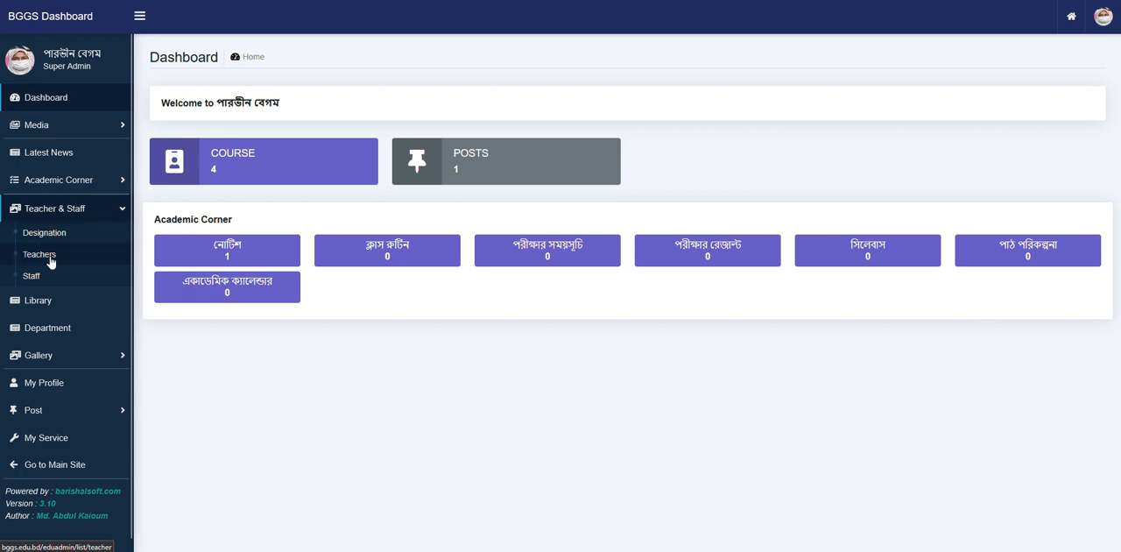
{"action": "left_click", "coordinate": [40, 255]}
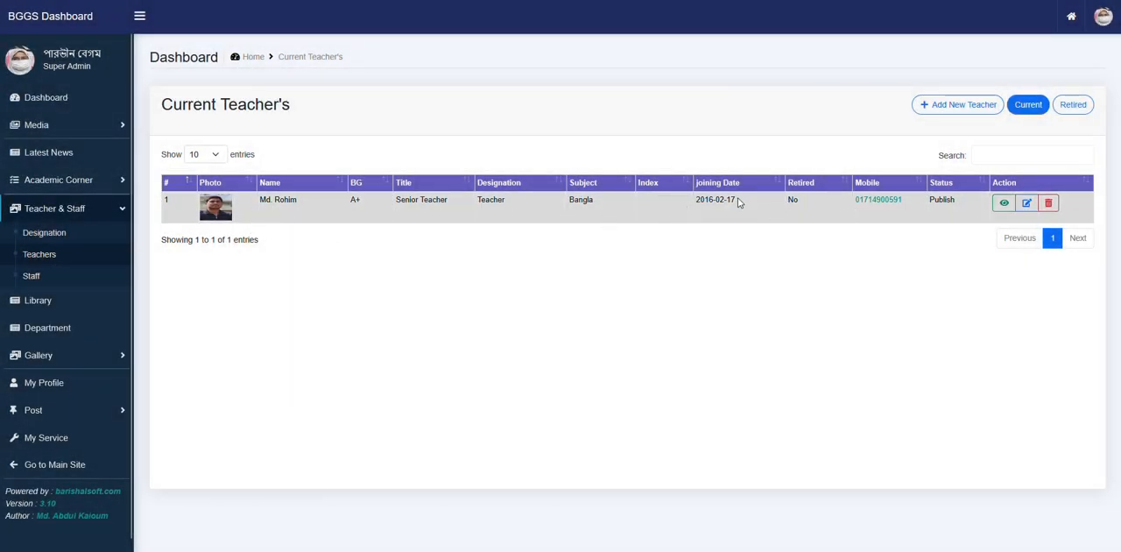
- Open the listed Bangla teacher's record for editing, review its fields and save the update
{"action": "left_click", "coordinate": [1028, 204]}
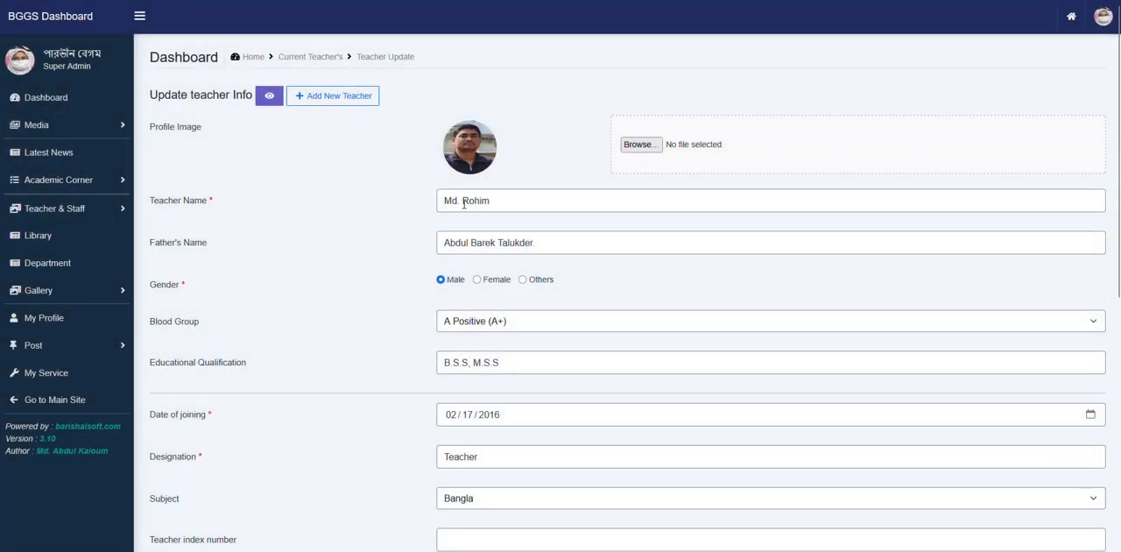
{"action": "left_click", "coordinate": [522, 200]}
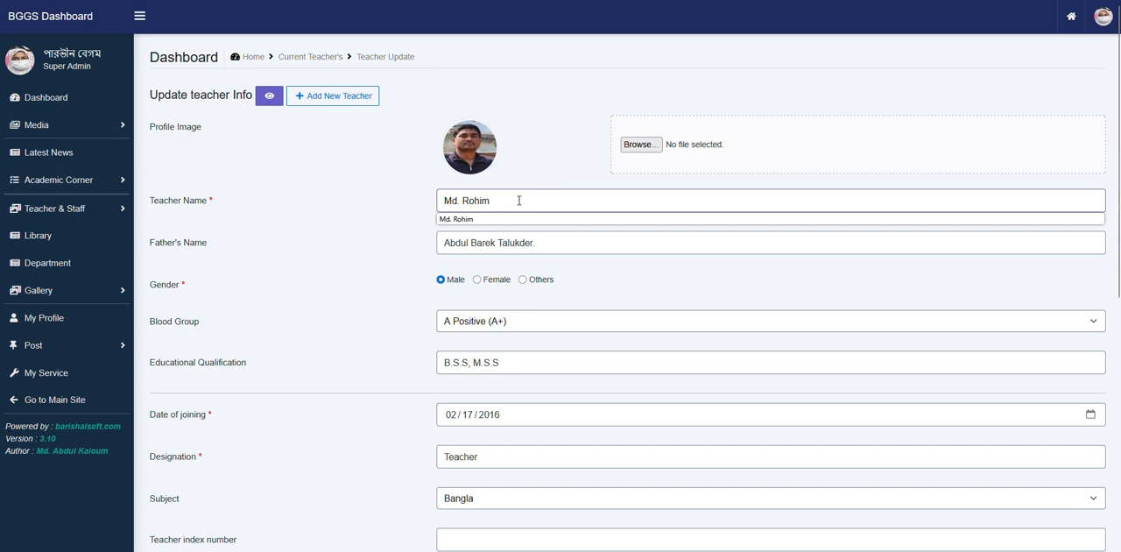
{"action": "left_click", "coordinate": [338, 238]}
{"action": "scroll", "coordinate": [526, 248], "scroll_direction": "down", "scroll_amount": 5}
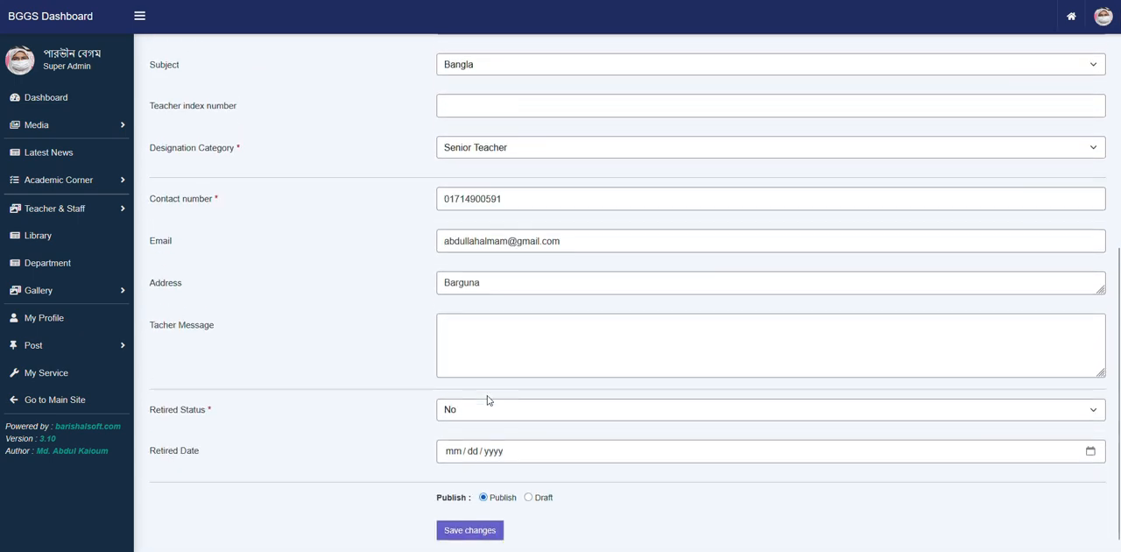
{"action": "left_click", "coordinate": [475, 528]}
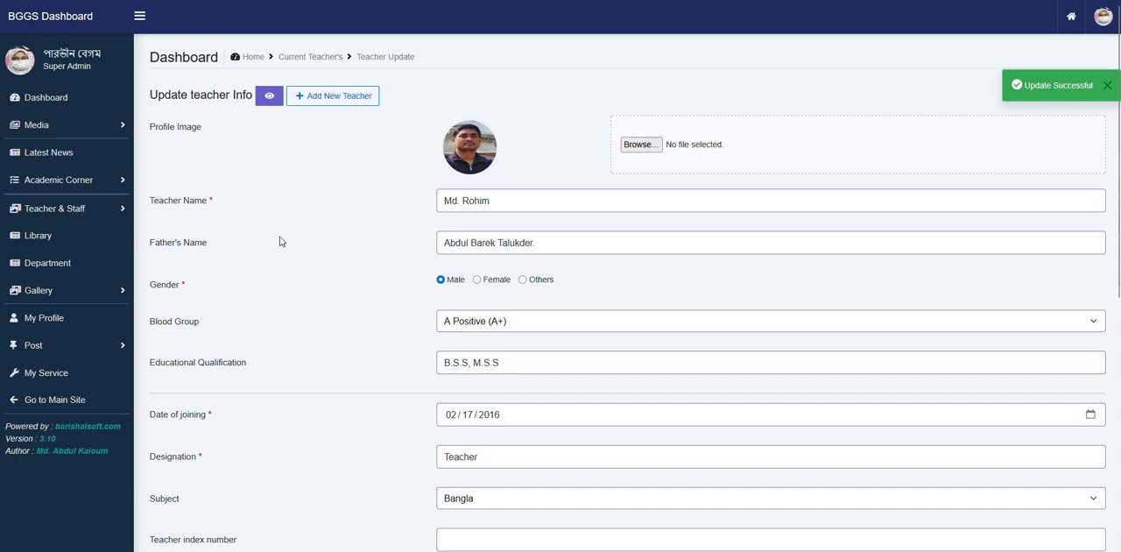
- Open the list of current staff and start adding a new staff member
{"action": "left_click", "coordinate": [93, 209]}
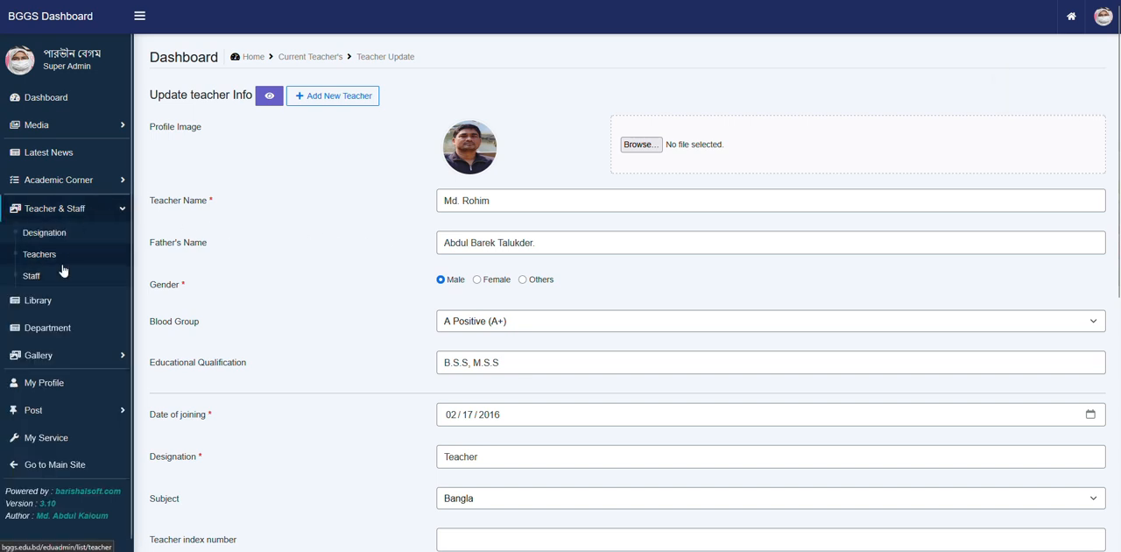
{"action": "left_click", "coordinate": [31, 276]}
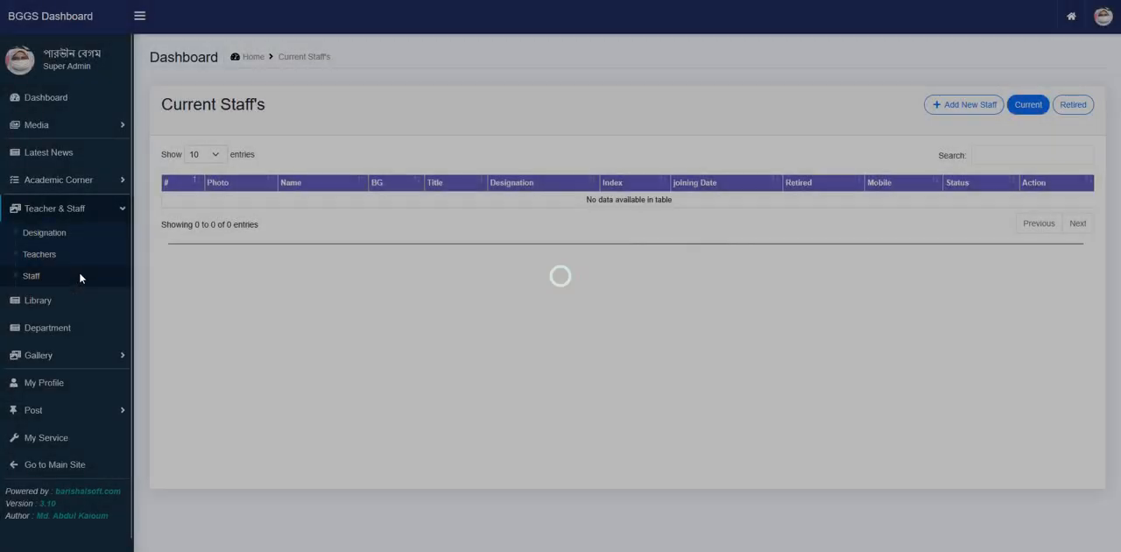
{"action": "left_click", "coordinate": [986, 105]}
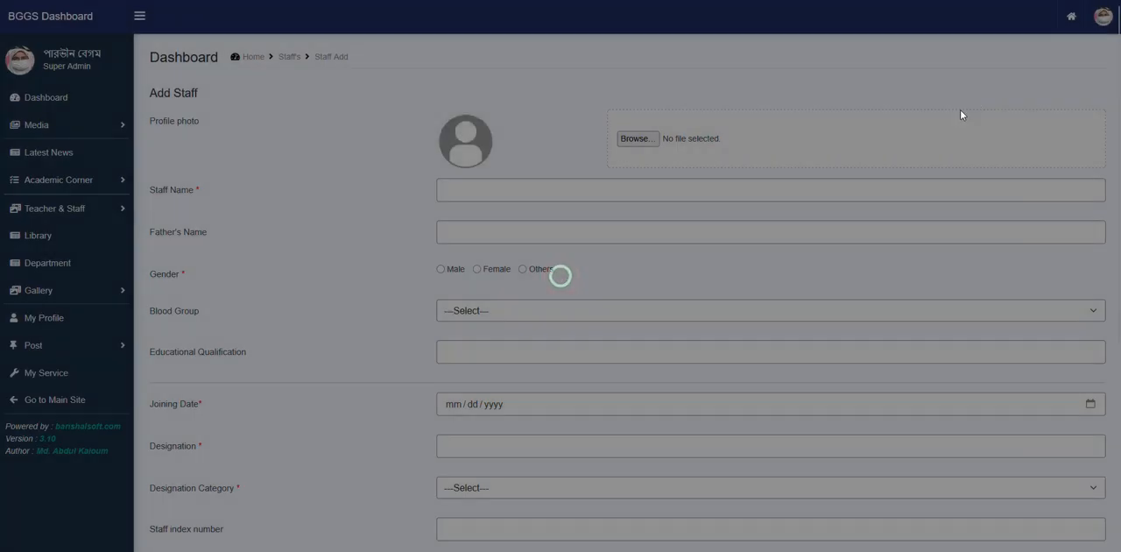
- Enter the staff member's name, set the gender to Male and the blood group to B Positive (B+)
{"action": "scroll", "coordinate": [425, 205], "scroll_direction": "down", "scroll_amount": 1}
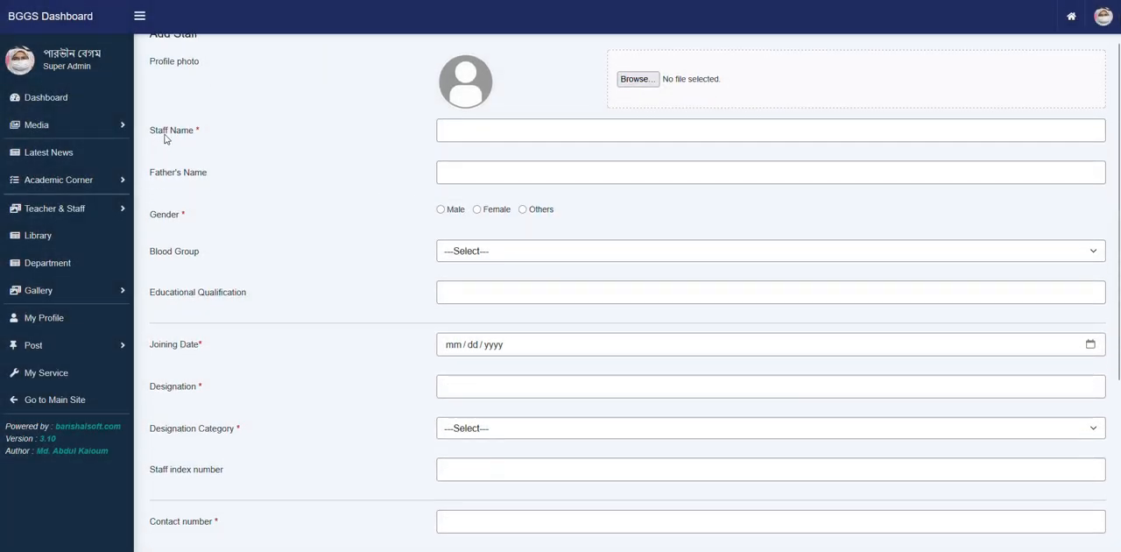
{"action": "left_click", "coordinate": [480, 121]}
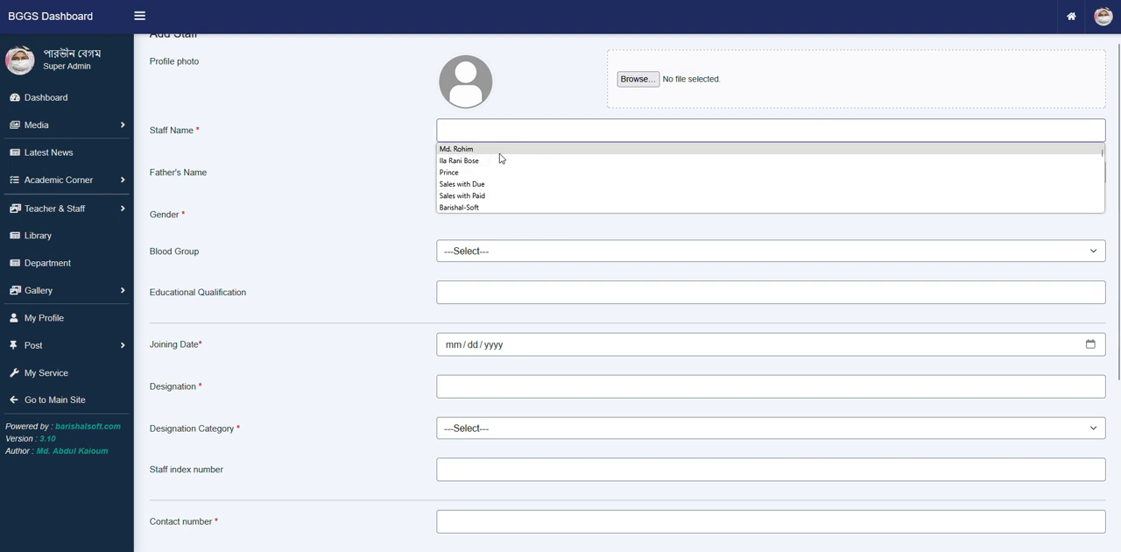
{"action": "left_click", "coordinate": [498, 150]}
{"action": "left_click", "coordinate": [491, 174]}
{"action": "left_click", "coordinate": [392, 199]}
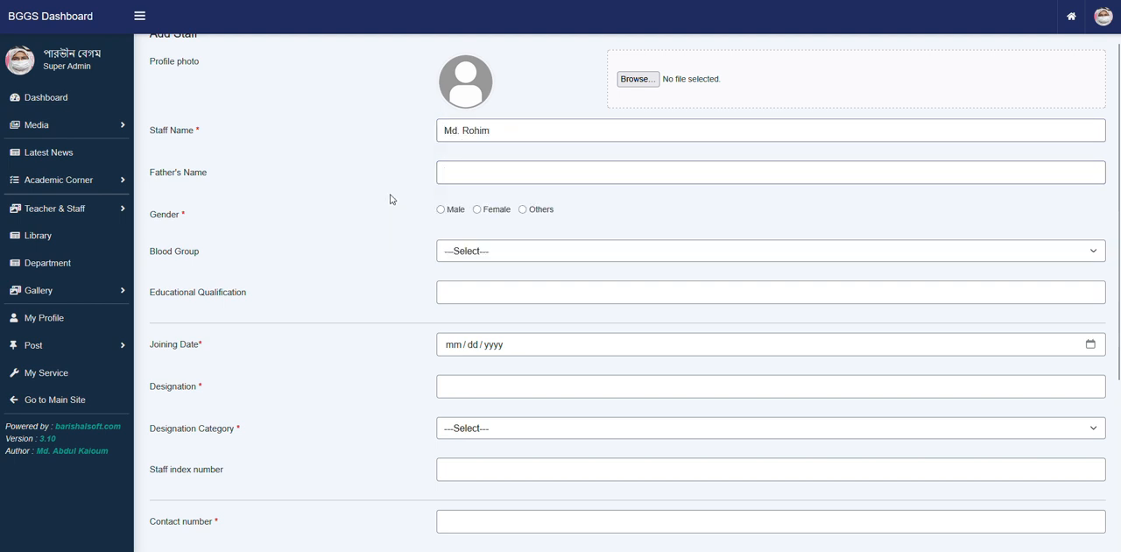
{"action": "left_click", "coordinate": [461, 213]}
{"action": "left_click", "coordinate": [474, 248]}
{"action": "left_click", "coordinate": [510, 305]}
- Set the staff member's educational qualification to the suggested entry BSe Hon's
{"action": "scroll", "coordinate": [480, 314], "scroll_direction": "down", "scroll_amount": 1}
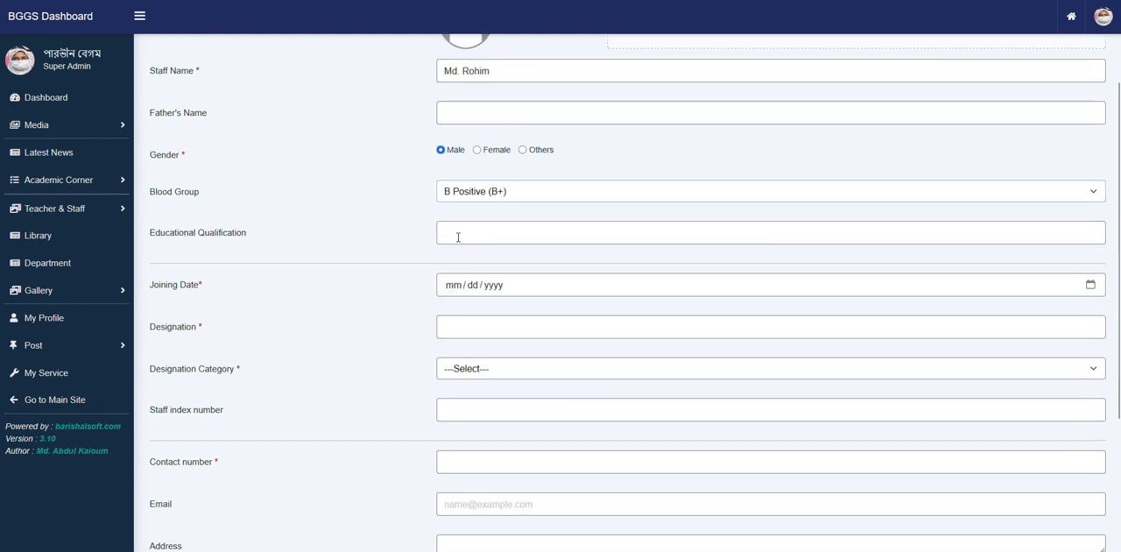
{"action": "left_click", "coordinate": [458, 234]}
{"action": "scroll", "coordinate": [480, 291], "scroll_direction": "down", "scroll_amount": 5}
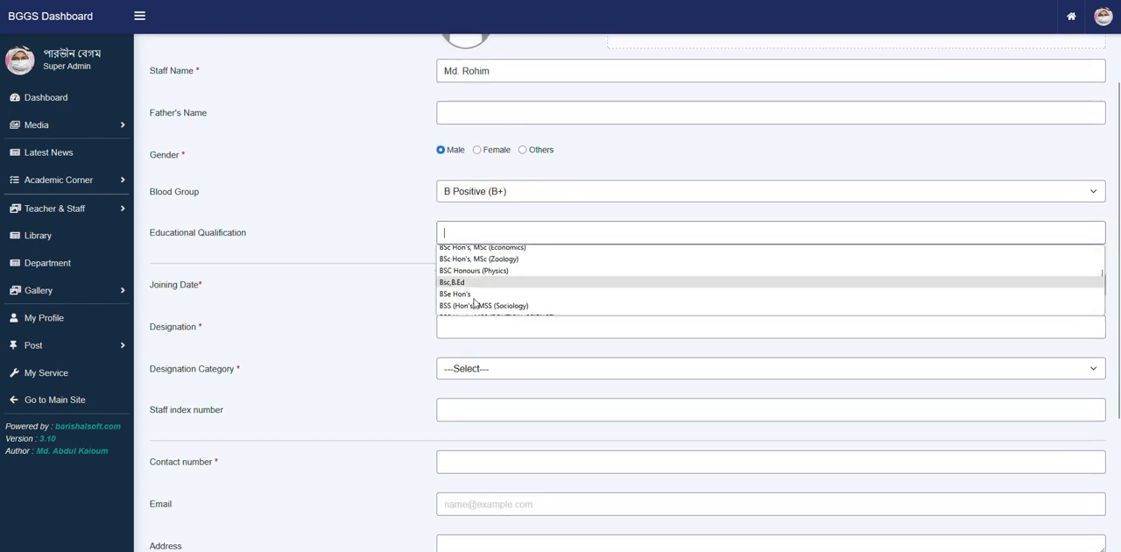
{"action": "scroll", "coordinate": [472, 291], "scroll_direction": "up", "scroll_amount": 5}
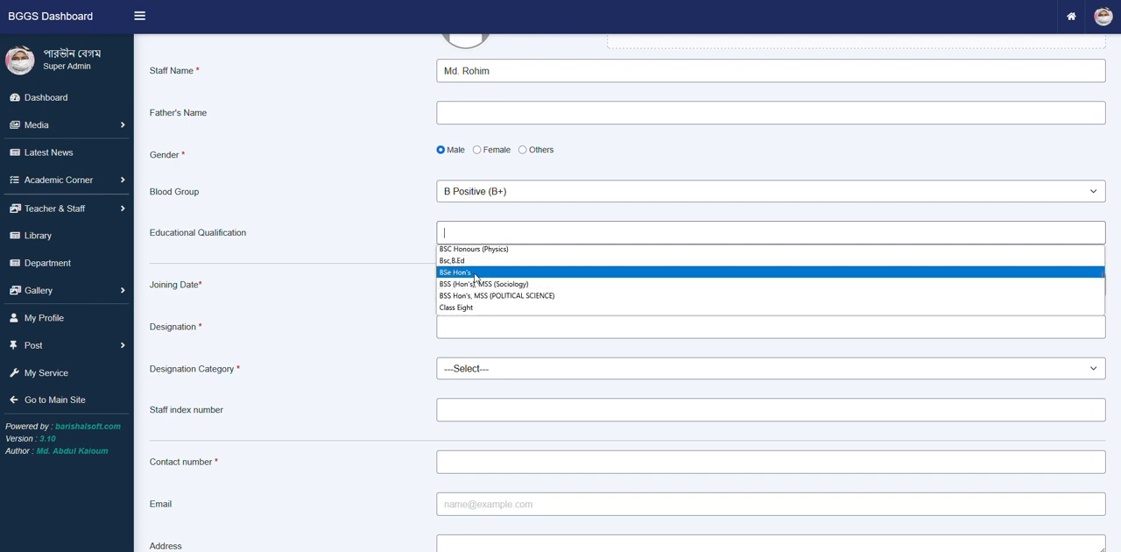
{"action": "left_click", "coordinate": [474, 278]}
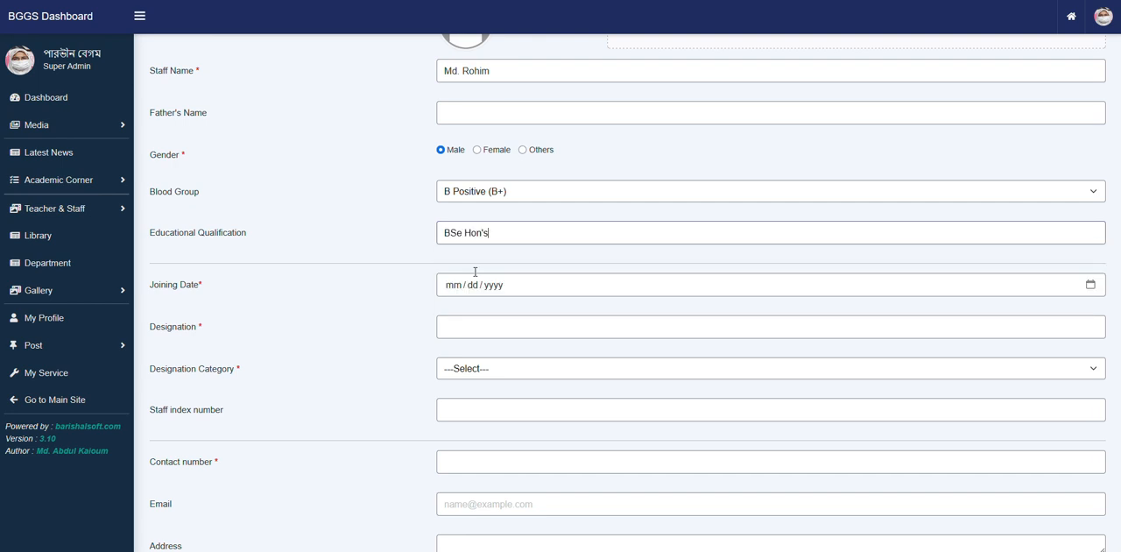
- Examine the joining date, designation and contact number fields and the available designation category options for staff
{"action": "left_click", "coordinate": [524, 285]}
{"action": "left_click", "coordinate": [388, 303]}
{"action": "scroll", "coordinate": [541, 271], "scroll_direction": "down", "scroll_amount": 1}
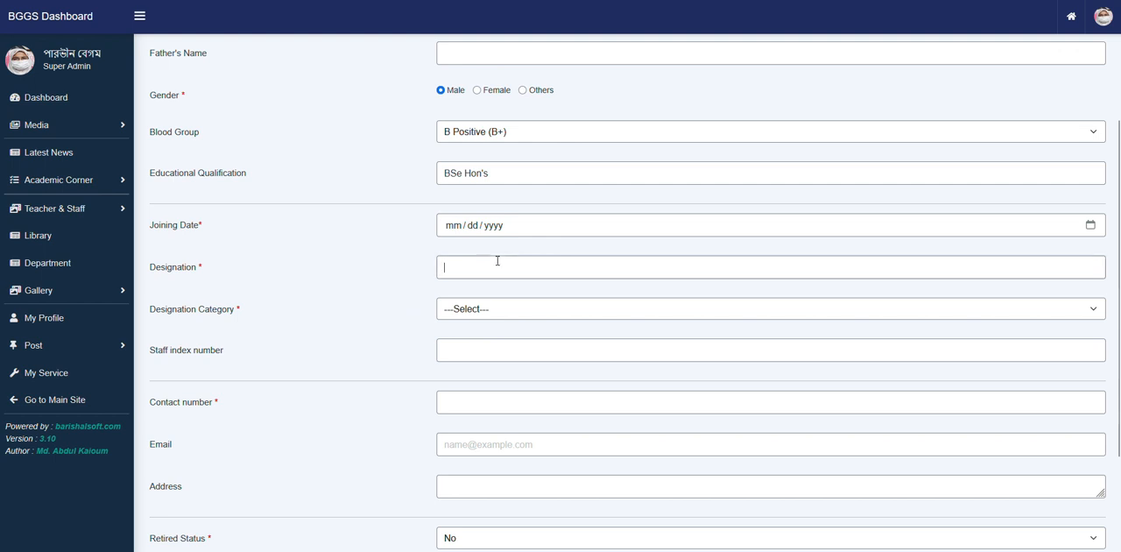
{"action": "left_click", "coordinate": [481, 311]}
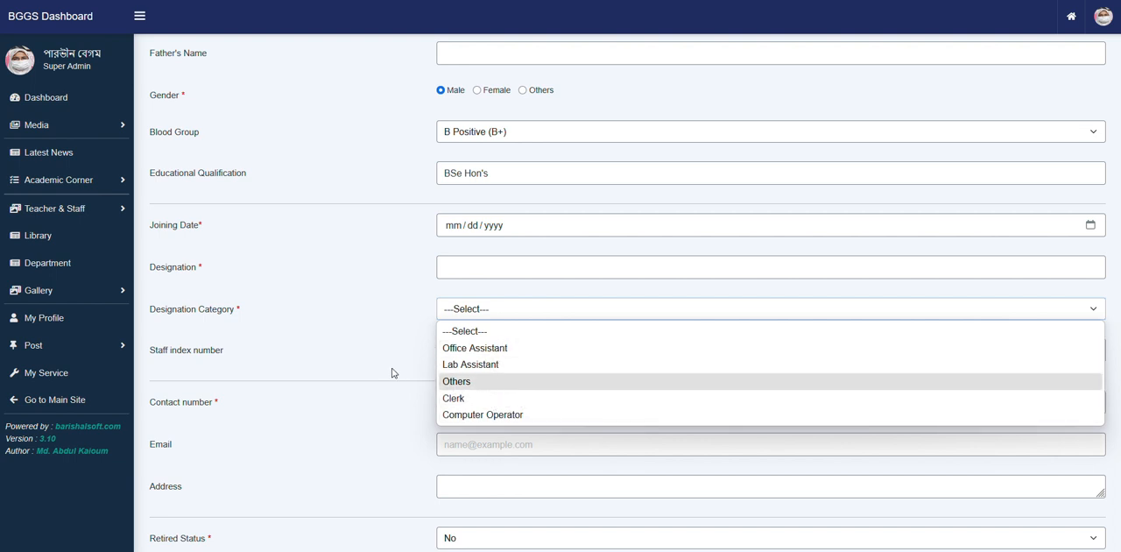
{"action": "left_click", "coordinate": [320, 356]}
{"action": "scroll", "coordinate": [351, 362], "scroll_direction": "down", "scroll_amount": 1}
{"action": "left_click", "coordinate": [506, 338]}
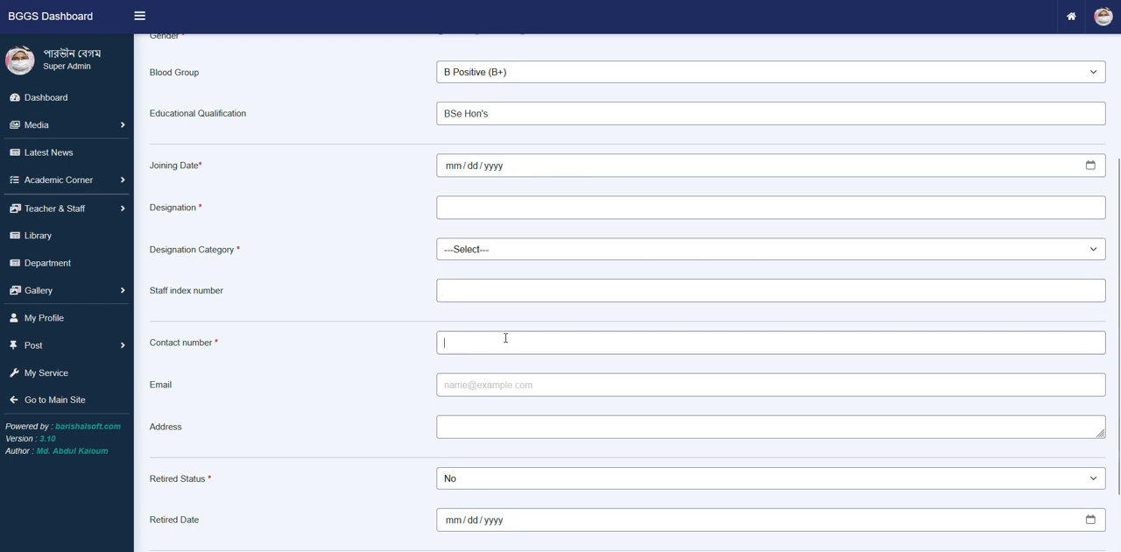
- Review the whole Add Staff form, from the profile photo down to the retirement fields and publish status
{"action": "scroll", "coordinate": [505, 338], "scroll_direction": "down", "scroll_amount": 1}
{"action": "scroll", "coordinate": [505, 333], "scroll_direction": "up", "scroll_amount": 2}
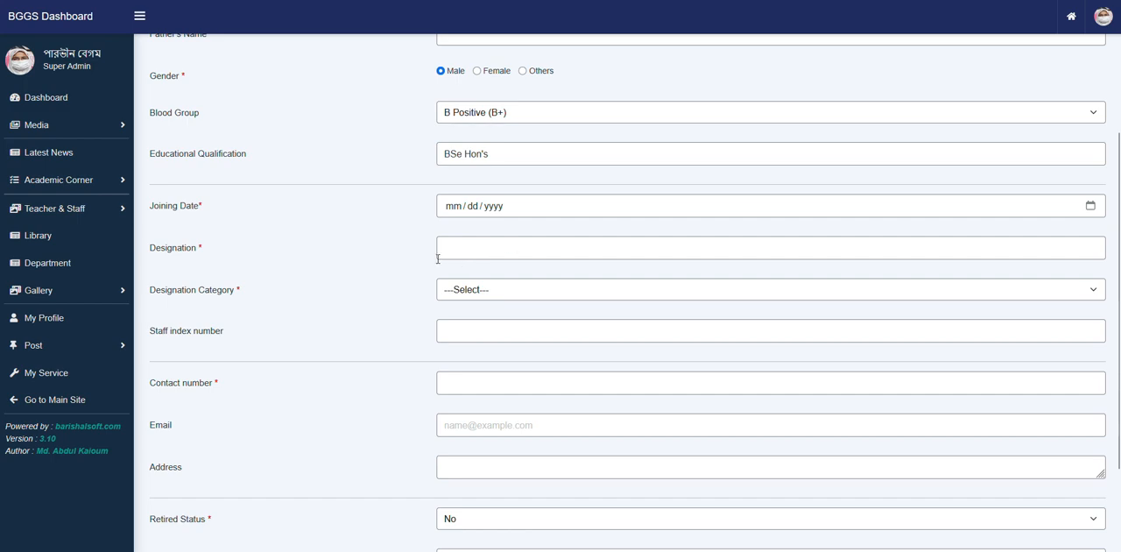
{"action": "scroll", "coordinate": [383, 275], "scroll_direction": "up", "scroll_amount": 3}
{"action": "scroll", "coordinate": [412, 263], "scroll_direction": "down", "scroll_amount": 1}
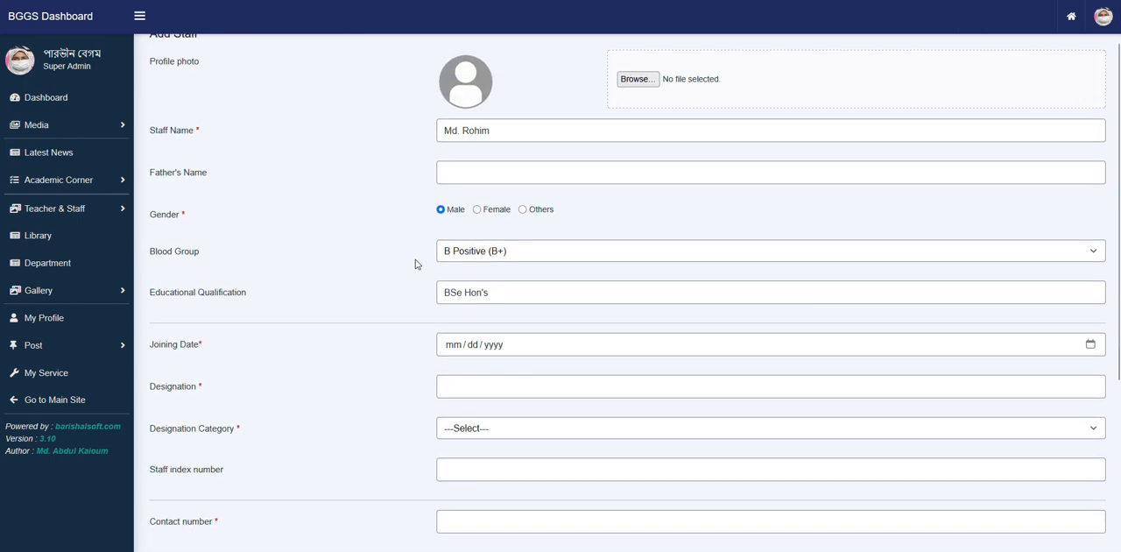
{"action": "scroll", "coordinate": [417, 263], "scroll_direction": "down", "scroll_amount": 3}
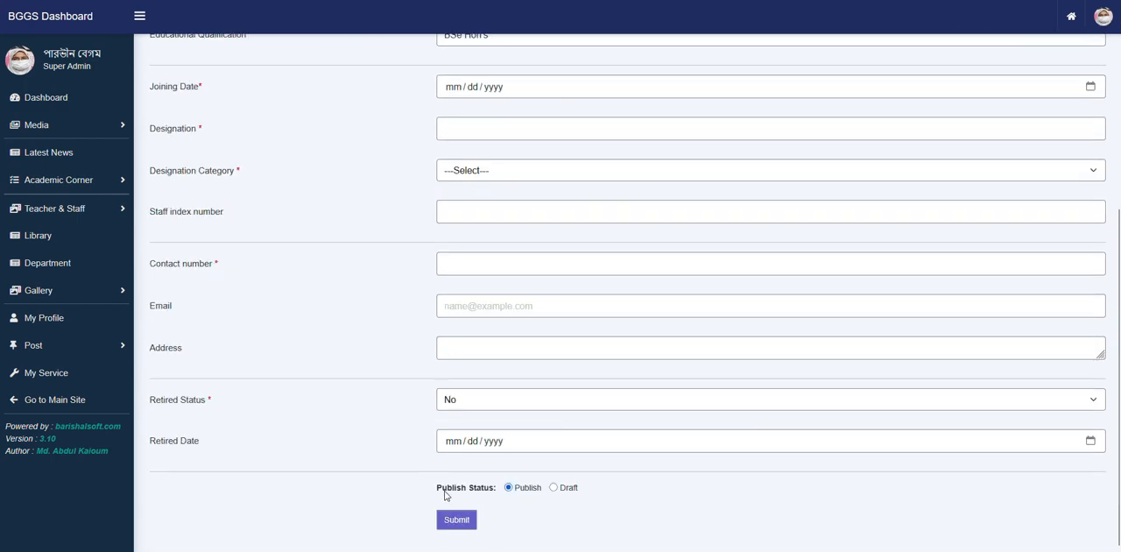
{"action": "scroll", "coordinate": [438, 376], "scroll_direction": "up", "scroll_amount": 4}
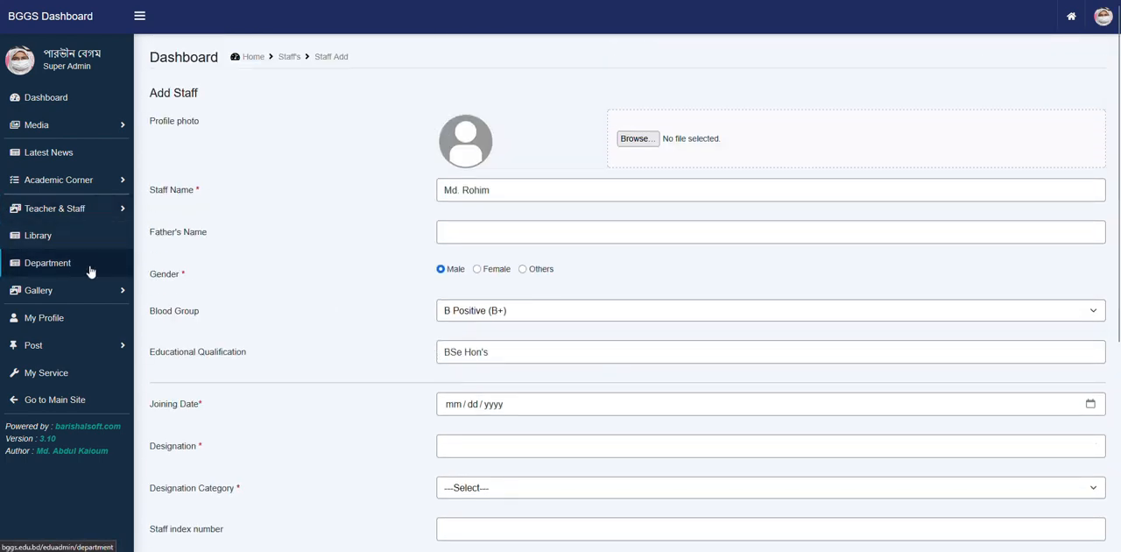
{"action": "scroll", "coordinate": [322, 224], "scroll_direction": "down", "scroll_amount": 1}
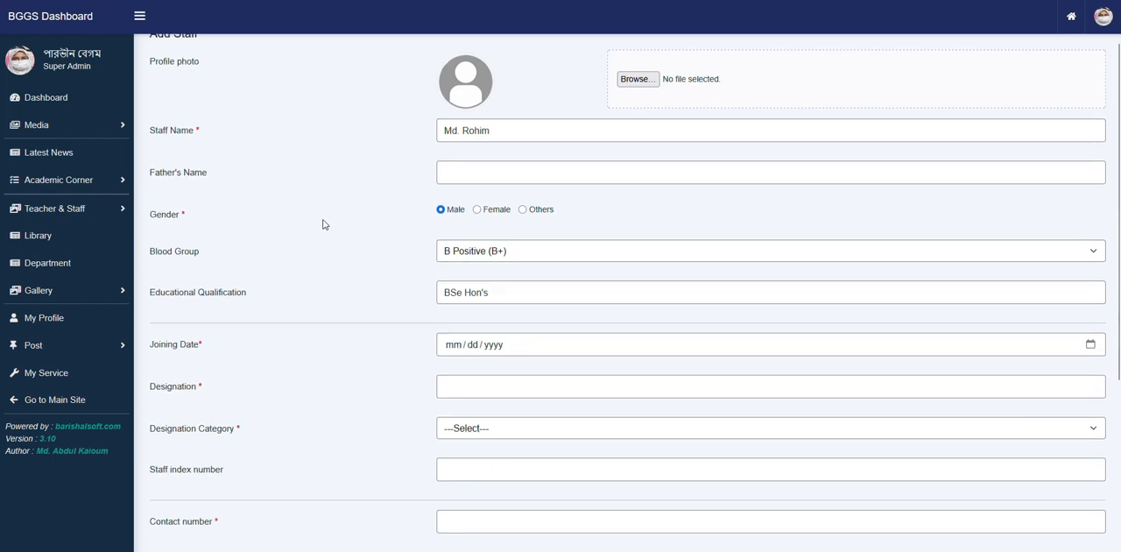
{"action": "scroll", "coordinate": [323, 225], "scroll_direction": "up", "scroll_amount": 1}
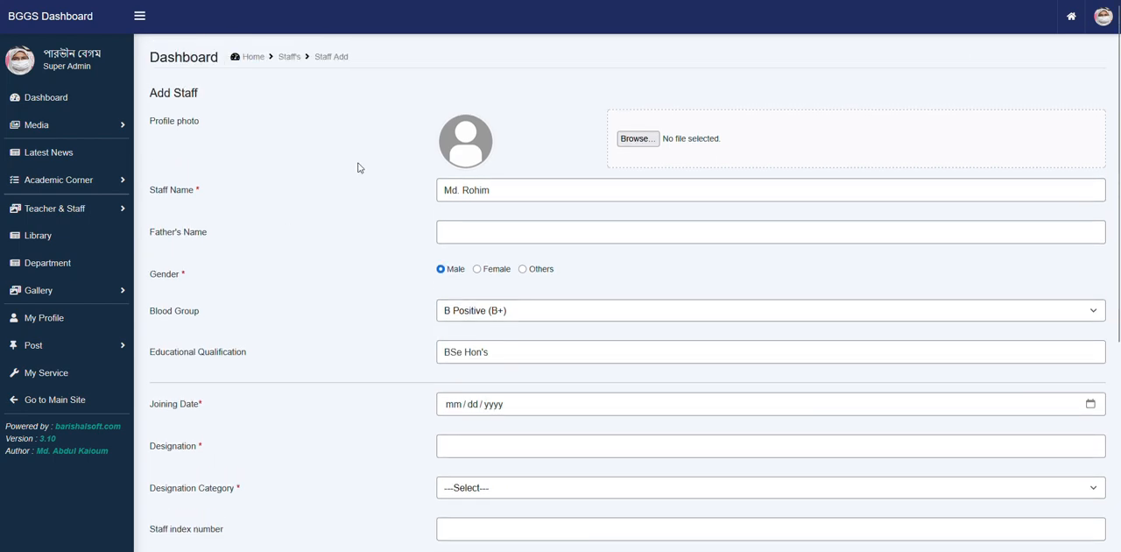